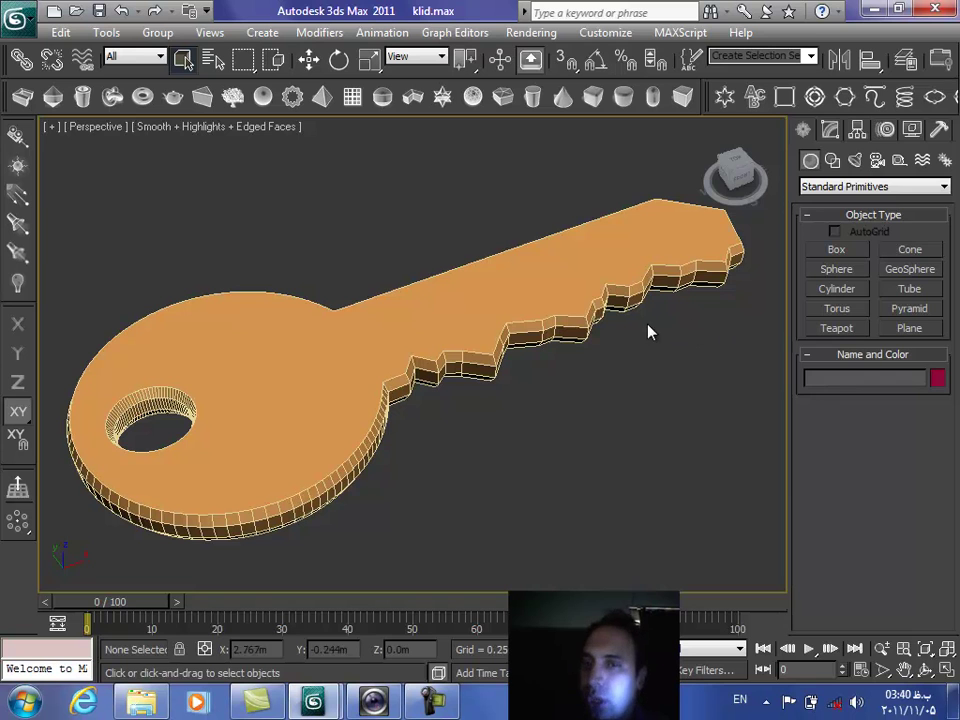
- Start a new empty scene without saving the changes to the key scene
left_click(831, 131)
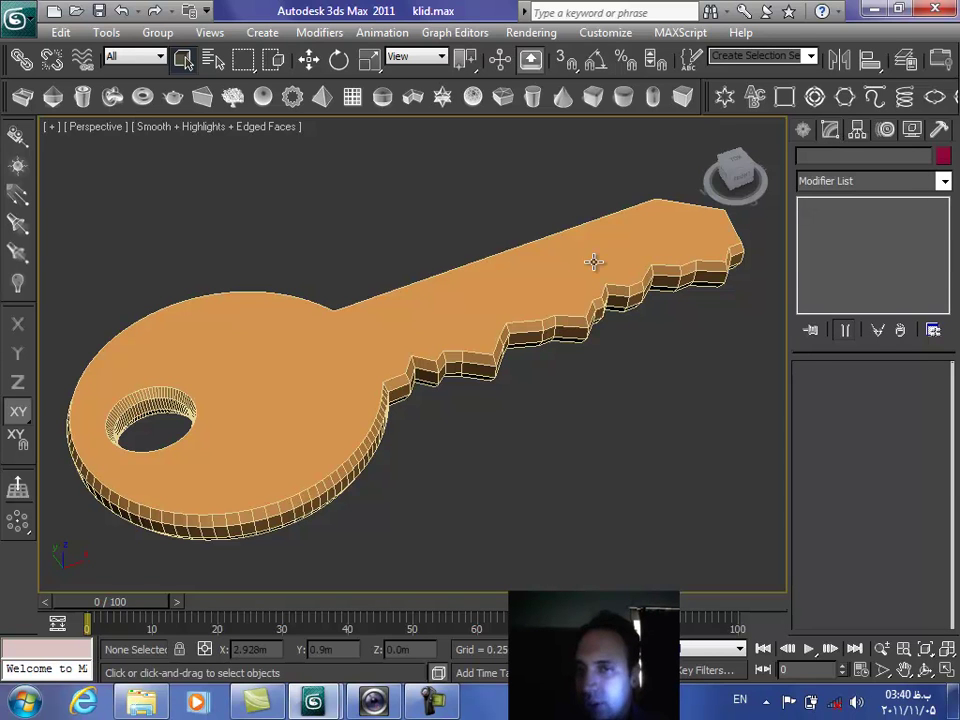
left_click(630, 257)
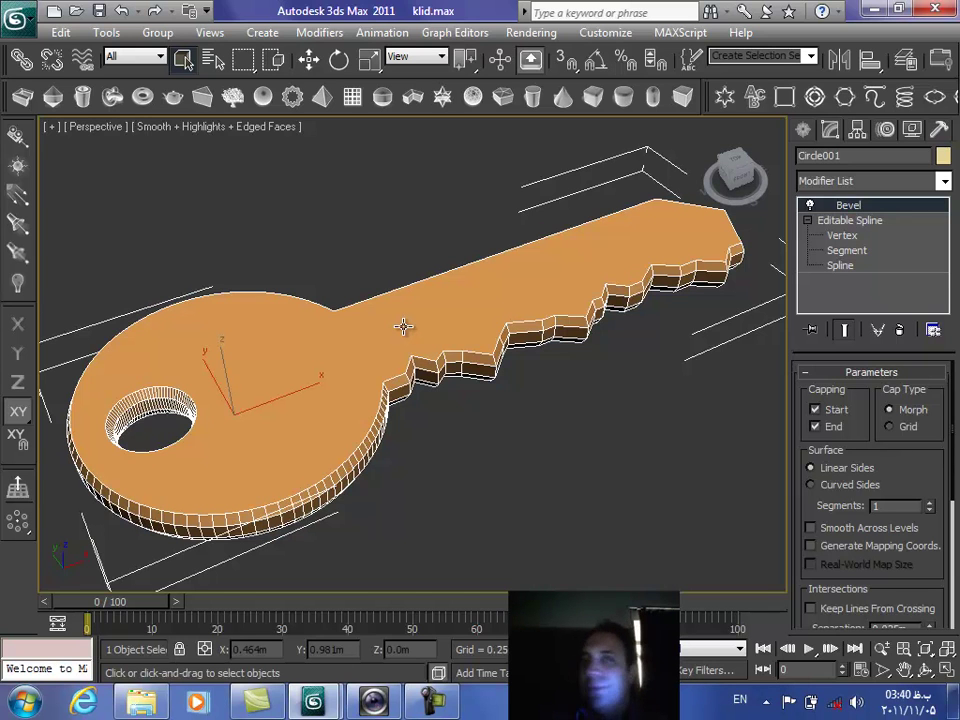
left_click(22, 22)
left_click(58, 100)
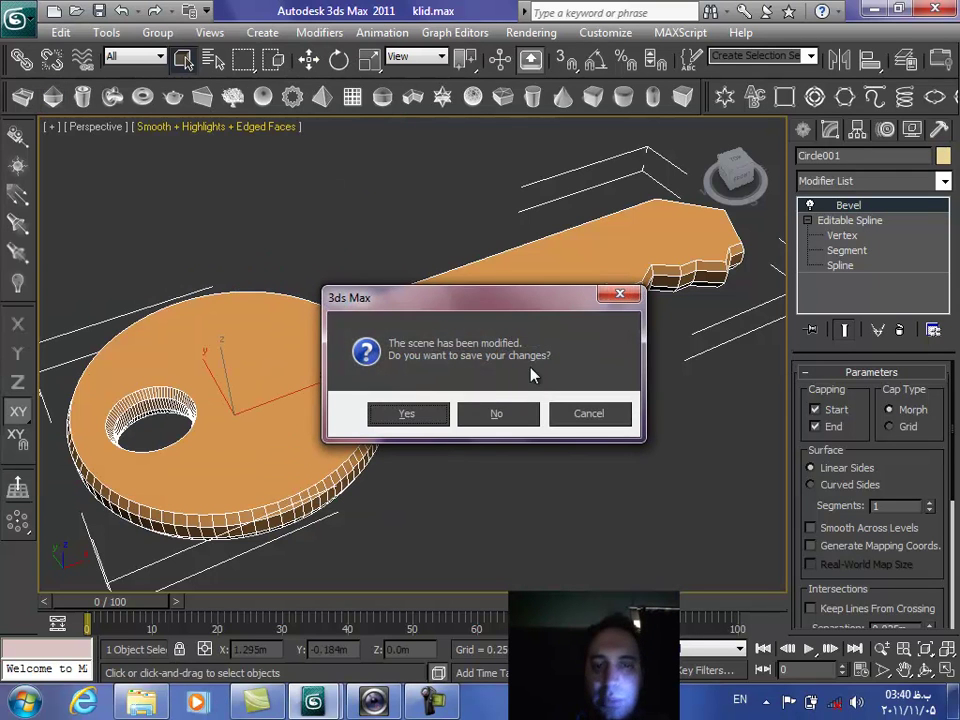
left_click(486, 414)
left_click(440, 385)
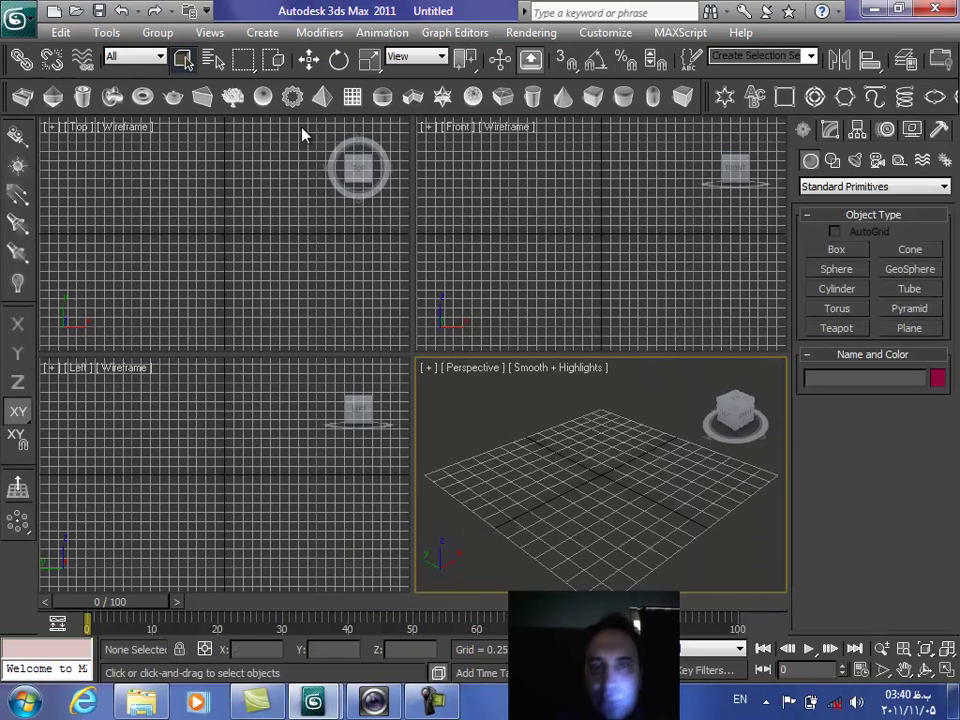
- Create two overlapping spheres side by side in the Top view, with radii of about 1.74 m and 1.82 m
left_click(264, 98)
mouse_move(147, 232)
left_mouse_down()
mouse_move(285, 240)
mouse_move(316, 255)
left_mouse_up()
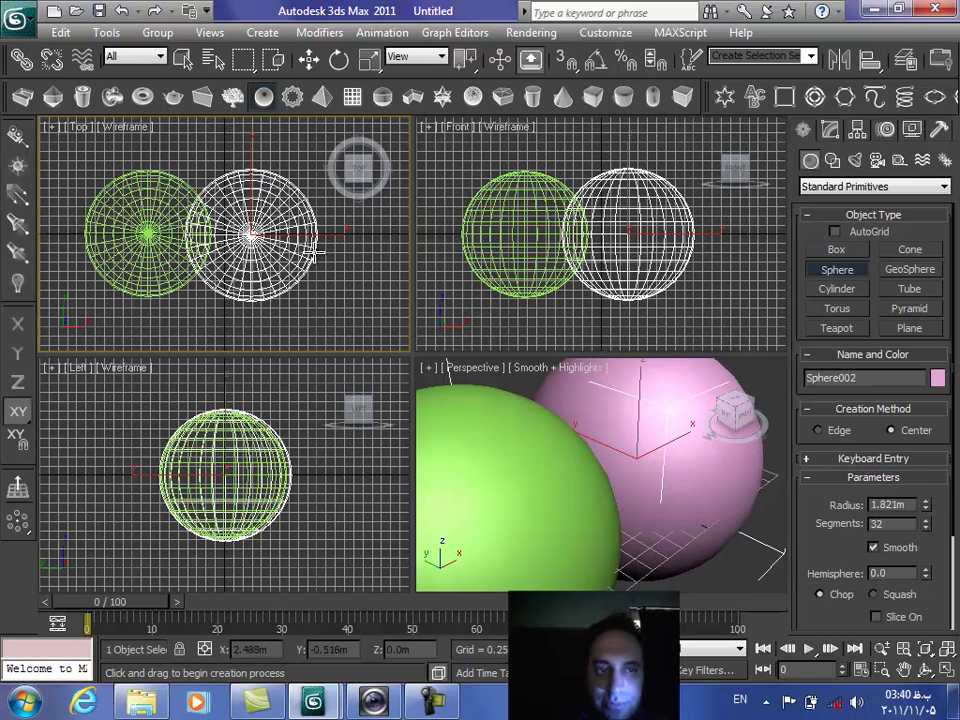
left_click(309, 60)
- Maximize the Perspective view framed on both spheres, select the green sphere and show its parameters
left_click(776, 561)
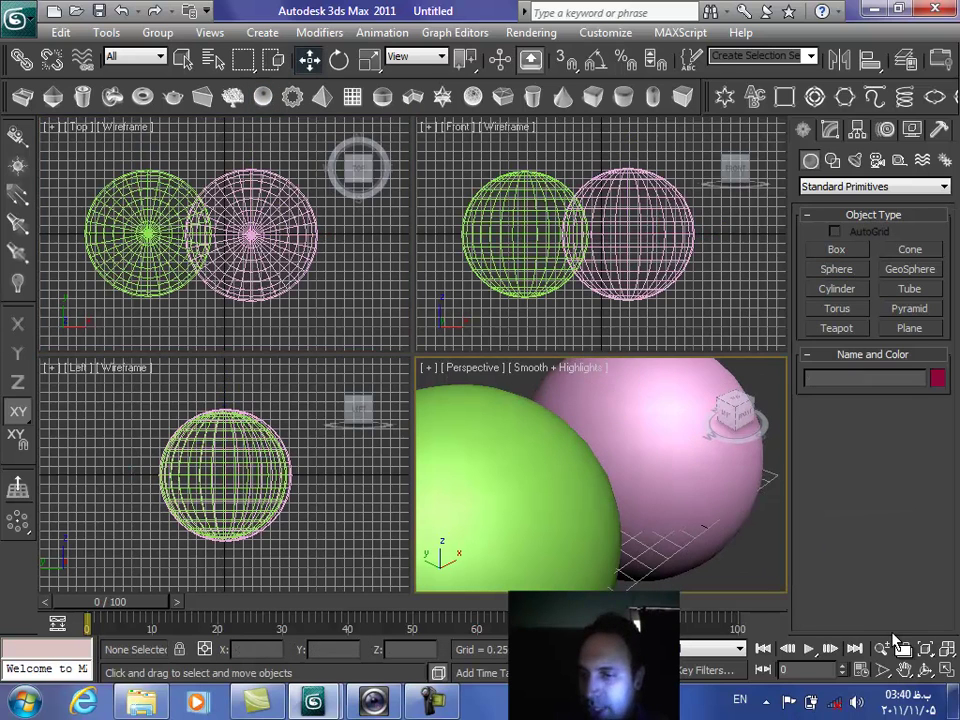
left_click(947, 670)
left_click(925, 649)
left_click(925, 670)
left_click_drag(451, 420, 489, 424)
left_click(309, 59)
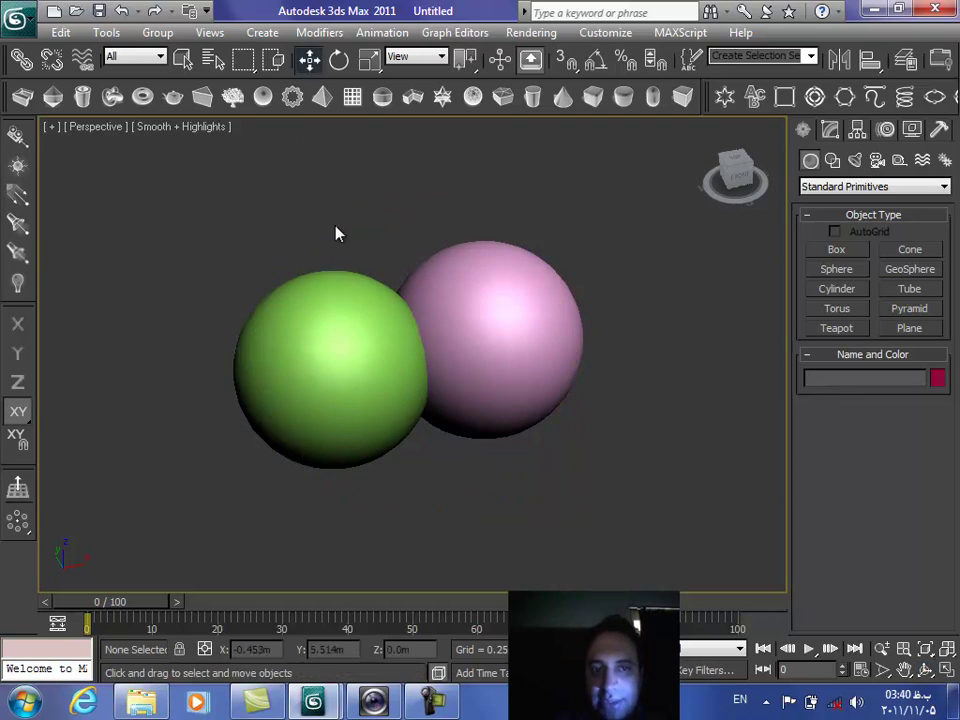
left_click(331, 335)
left_click(829, 131)
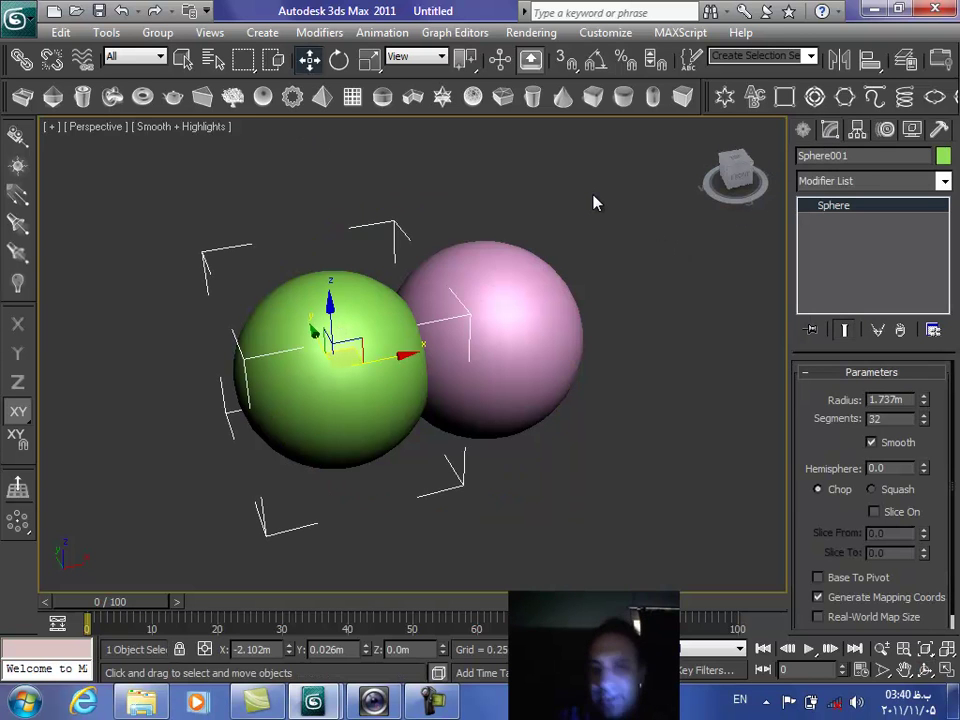
- Switch the Perspective view to smooth shading with edged faces
key("F4")
key("F3")
key("F3")
key("F4")
key("F4")
key("F4")
key("F4")
key("F4")
key("F4")
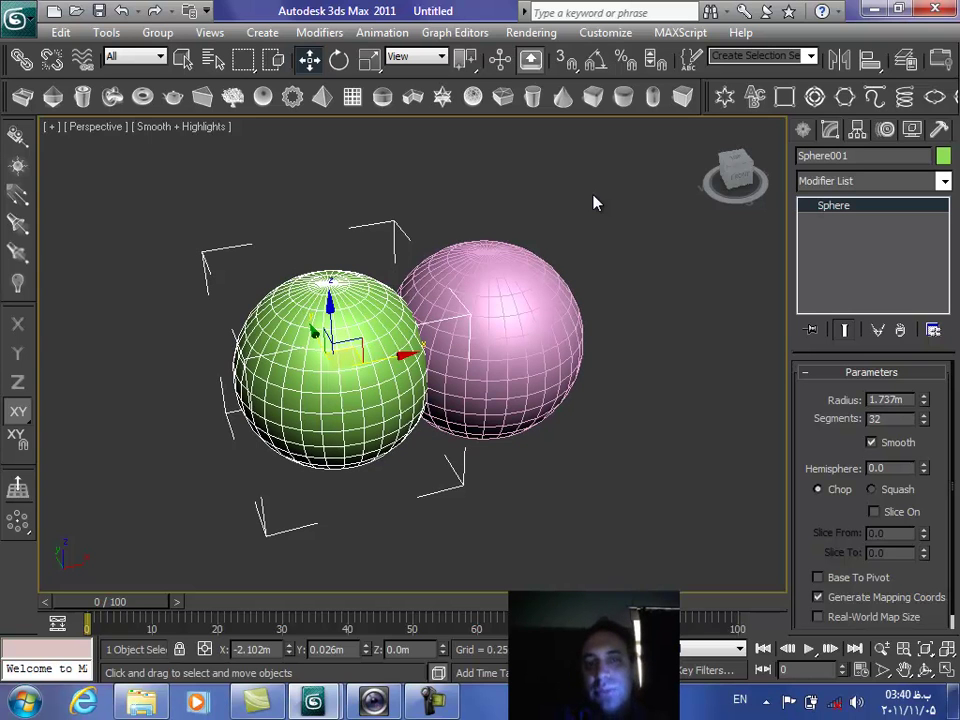
- Try a Boolean Subtraction (A-B) with the green sphere as operand A and the pink sphere as operand B, then undo it
left_click(802, 131)
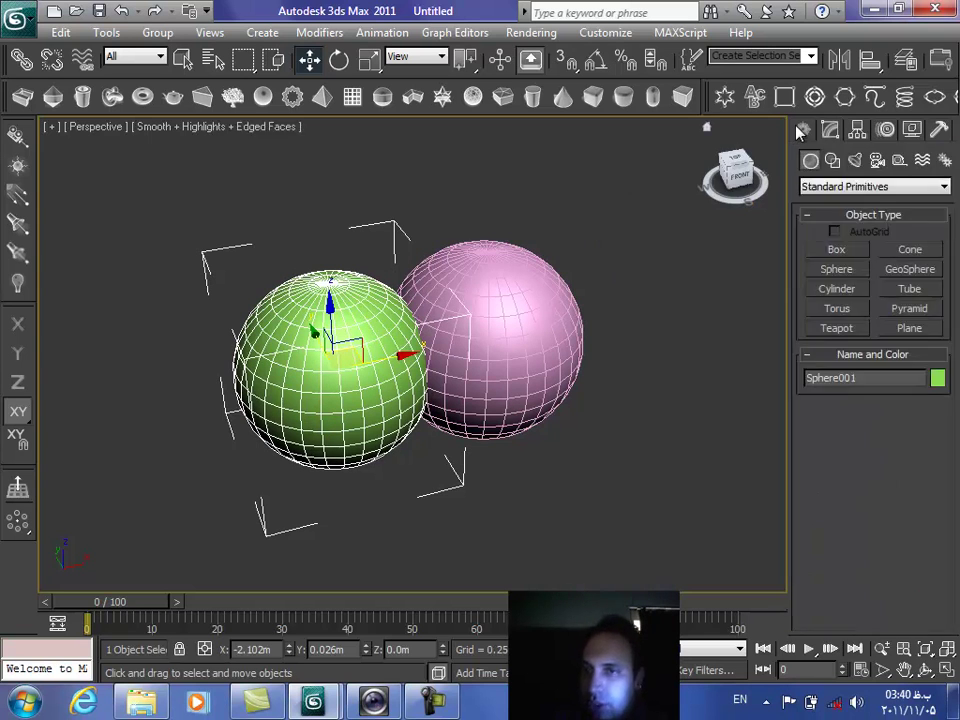
left_click(808, 190)
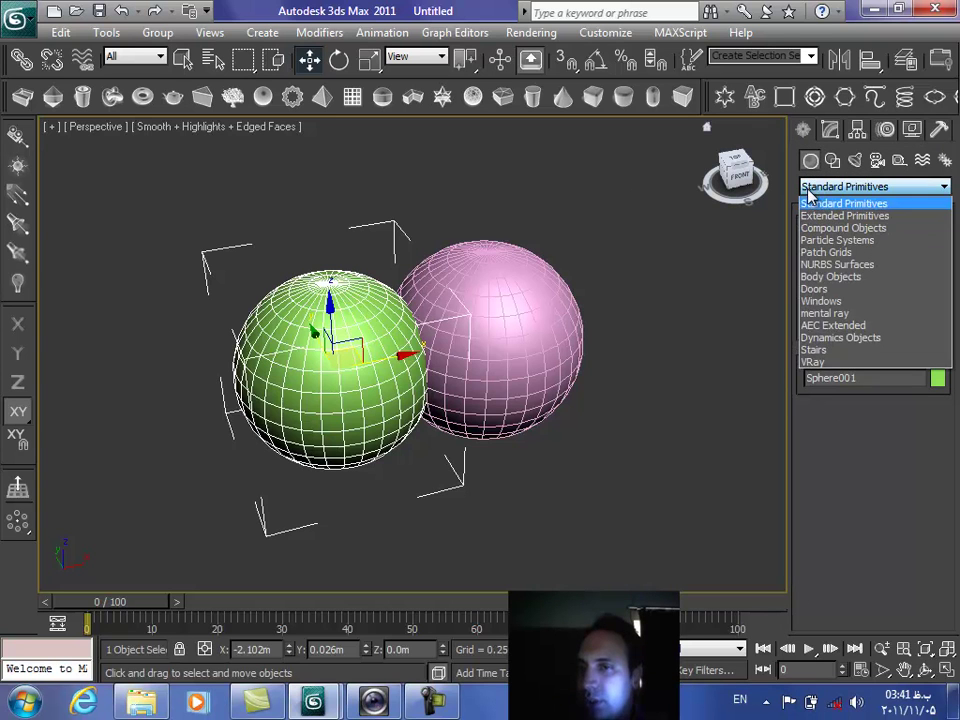
left_click(809, 228)
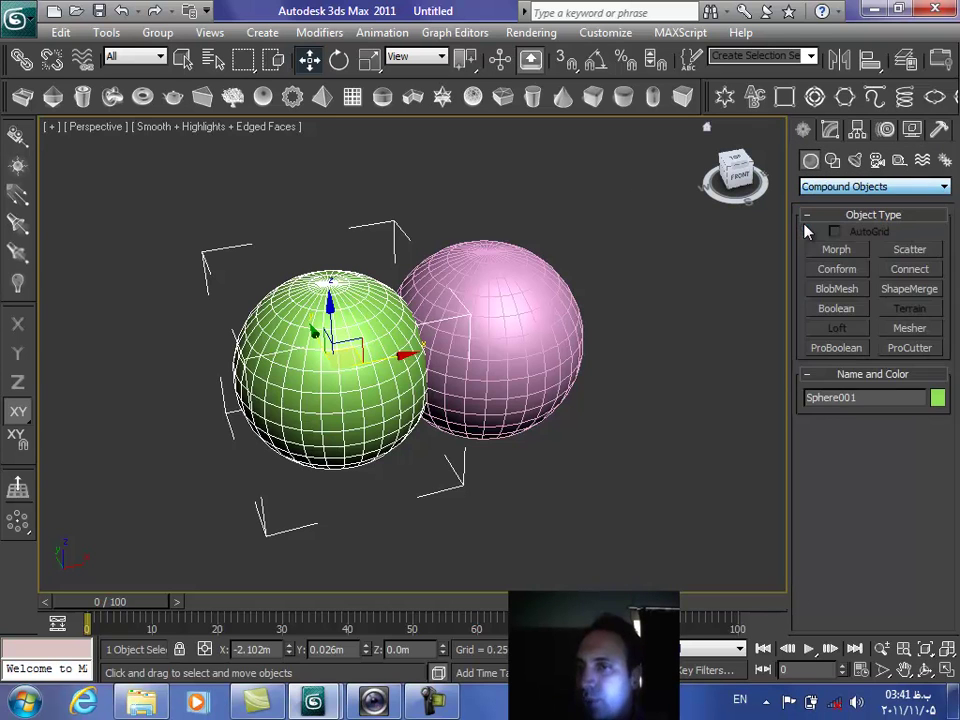
left_click(829, 314)
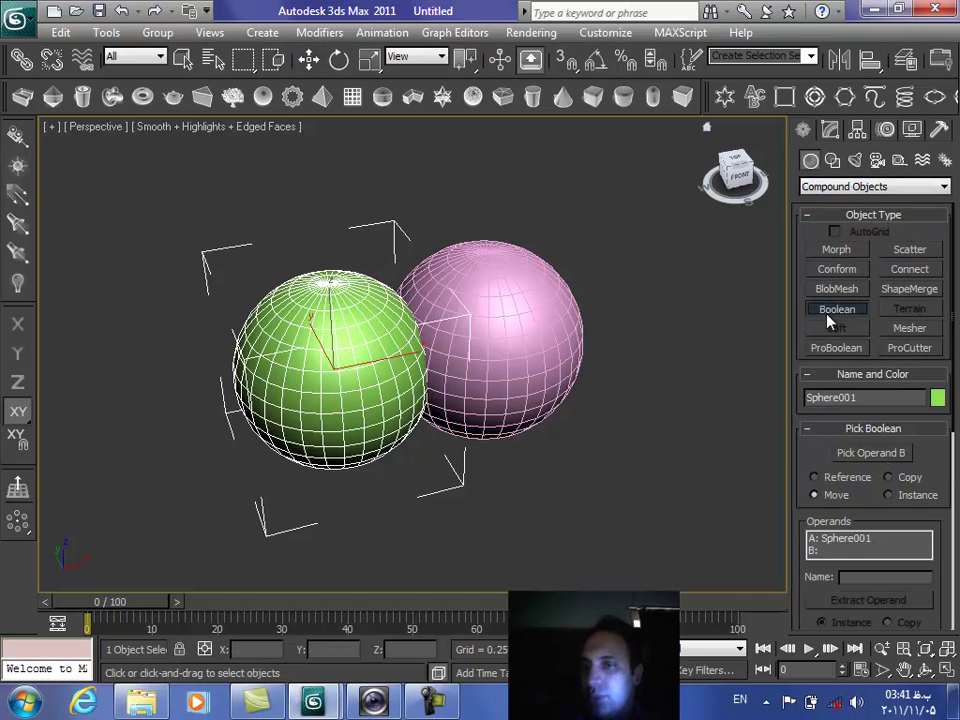
left_click_drag(801, 452, 805, 326)
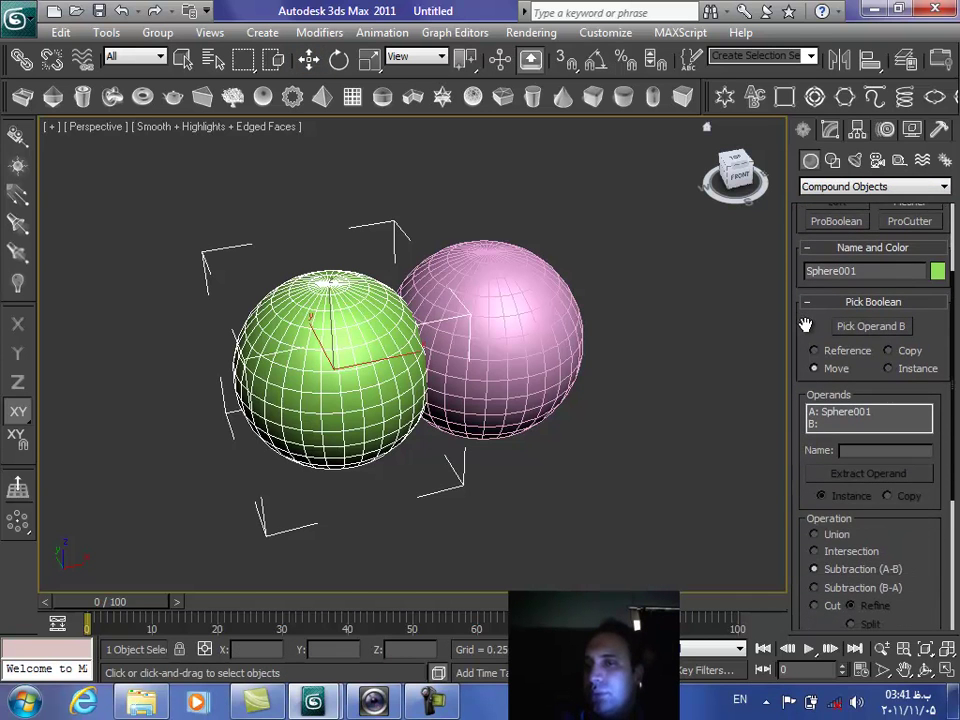
left_click(861, 331)
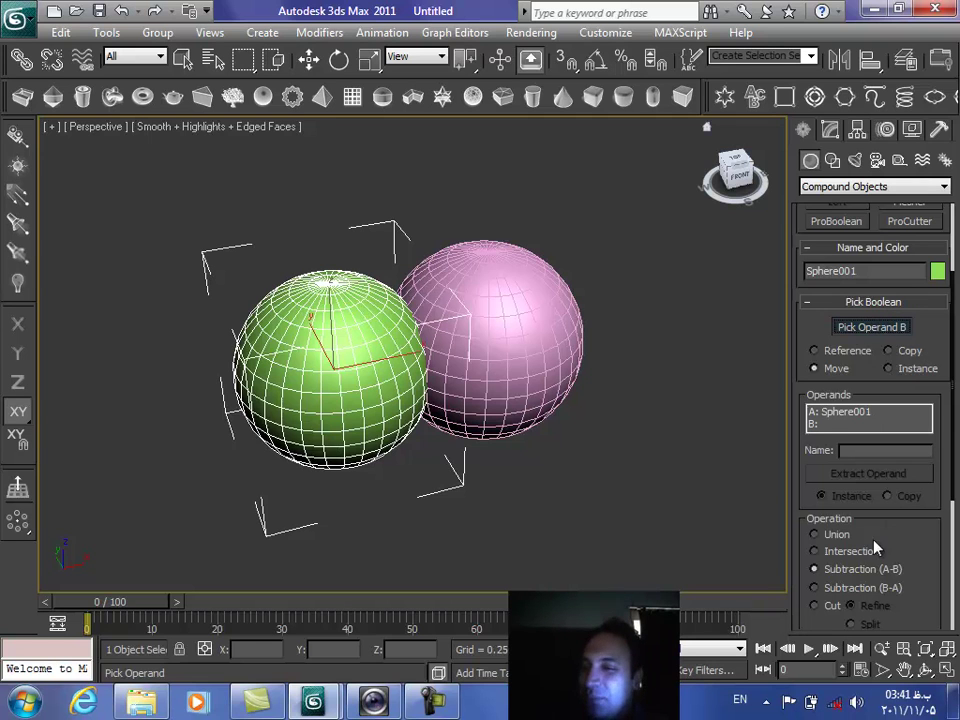
left_click(555, 373)
left_click(925, 670)
left_click_drag(482, 399, 390, 390)
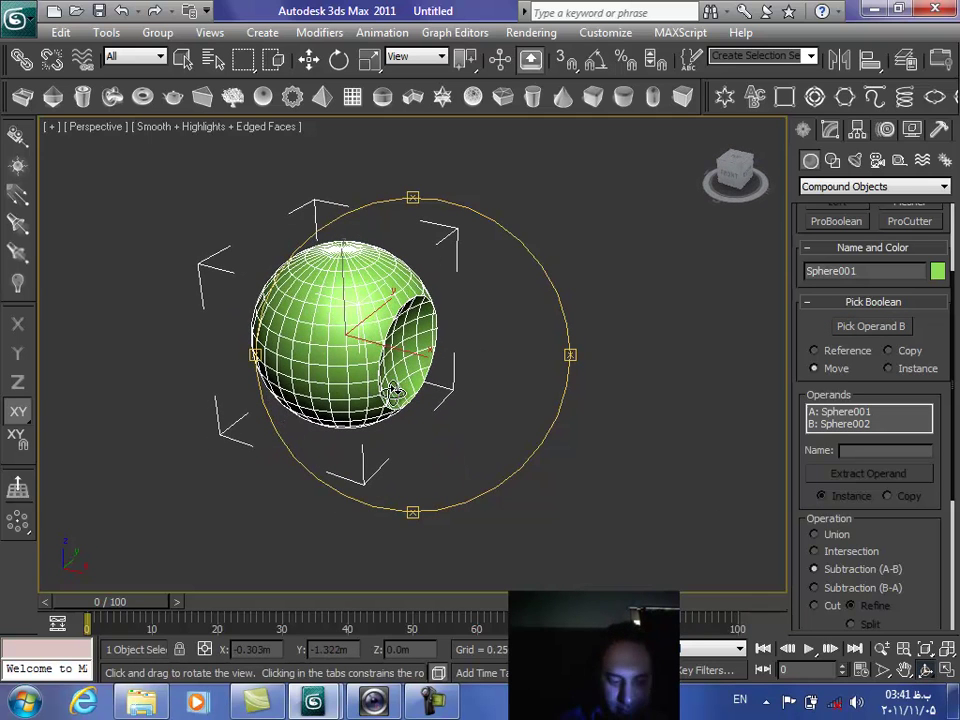
key("ctrl+z")
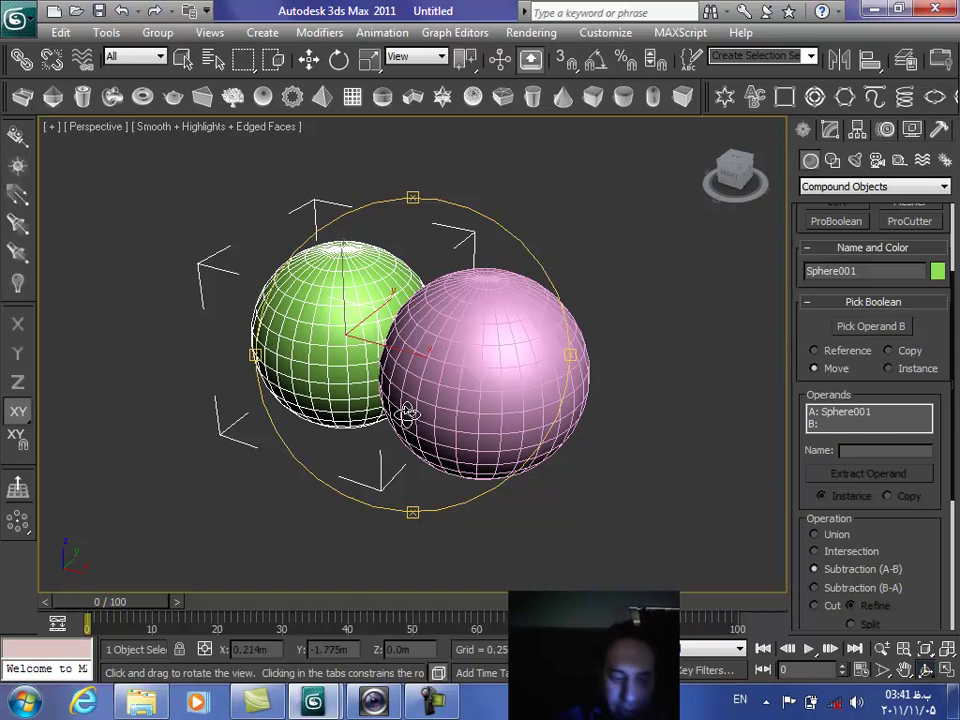
key("w")
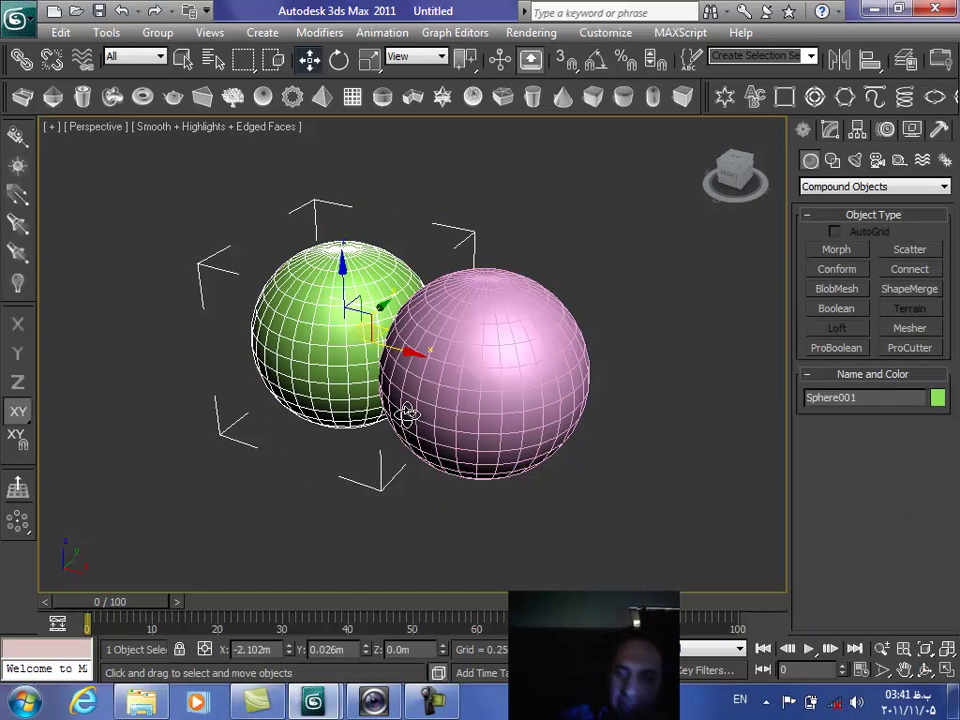
- Try a Boolean Intersection of the green sphere with the pink sphere as operand B, then undo it
left_click(837, 309)
left_click_drag(801, 461, 812, 293)
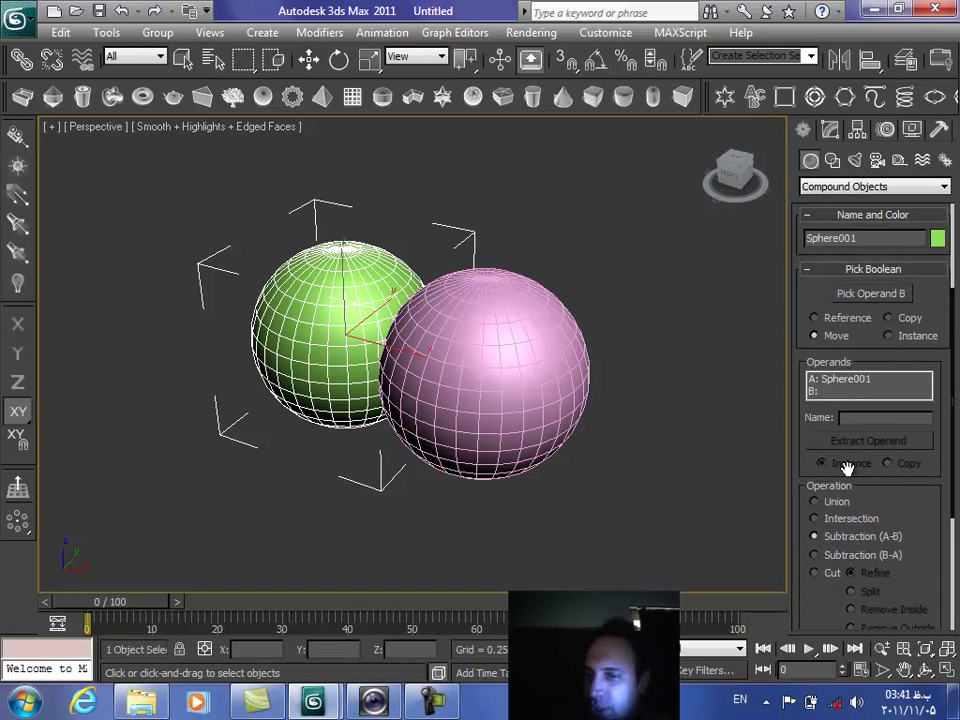
left_click(850, 518)
left_click(858, 294)
left_click(441, 346)
key("ctrl+r")
left_click_drag(480, 454, 548, 380)
key("ctrl+z")
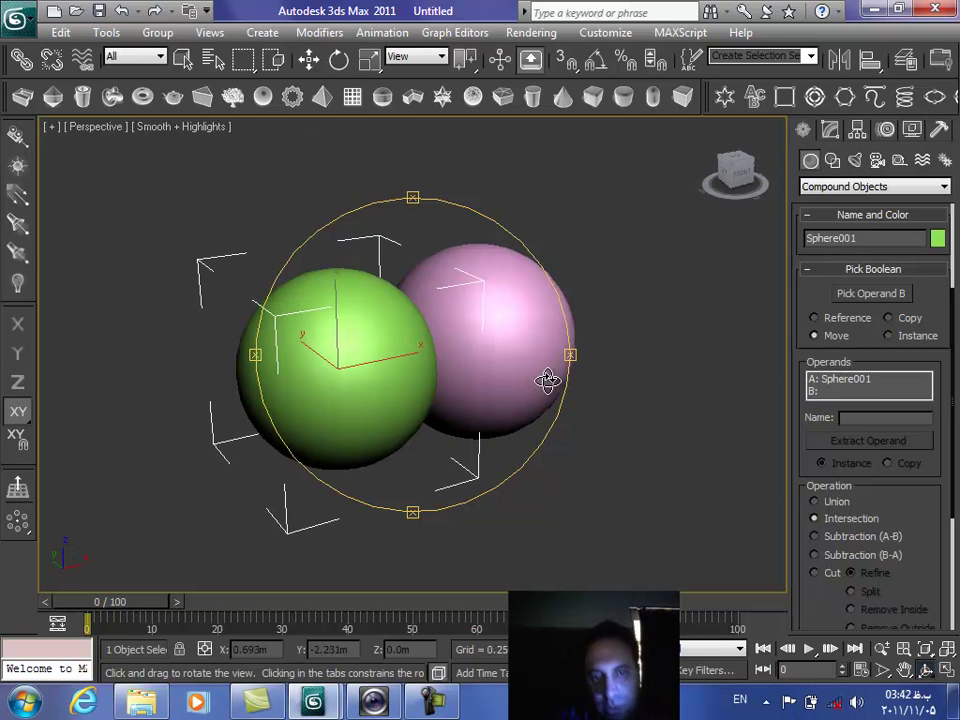
key("w")
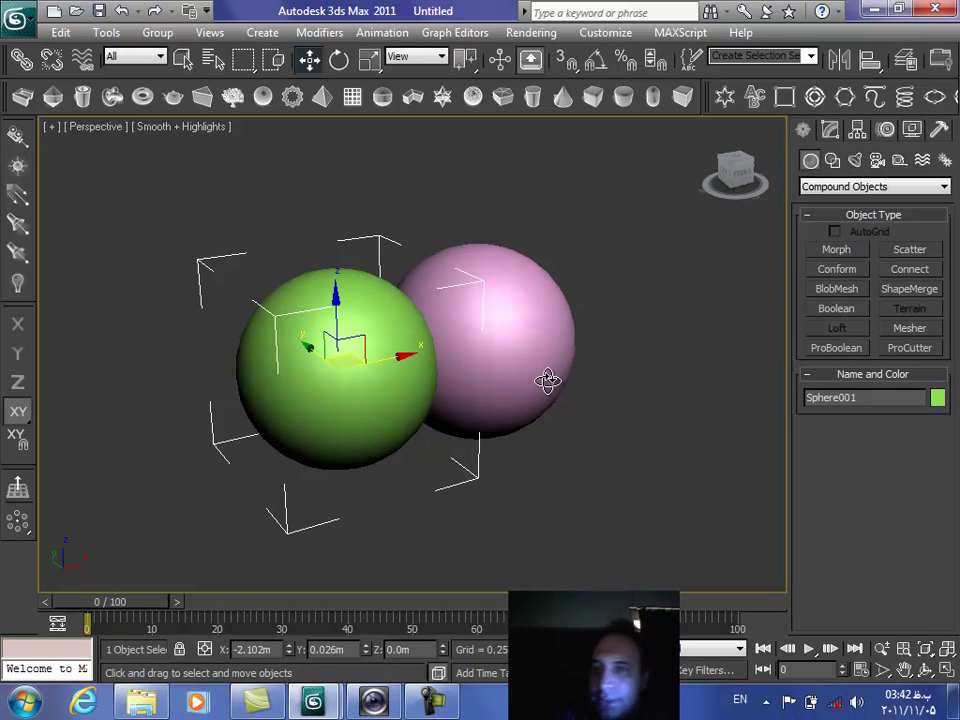
left_click(921, 672)
left_click_drag(501, 433, 409, 437)
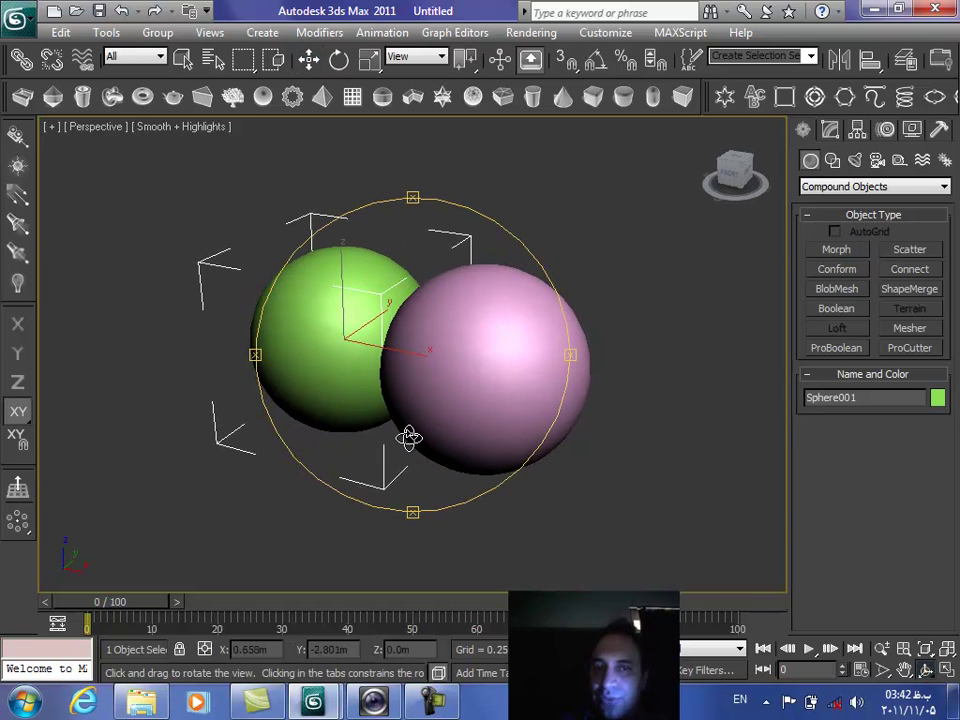
right_click(355, 330)
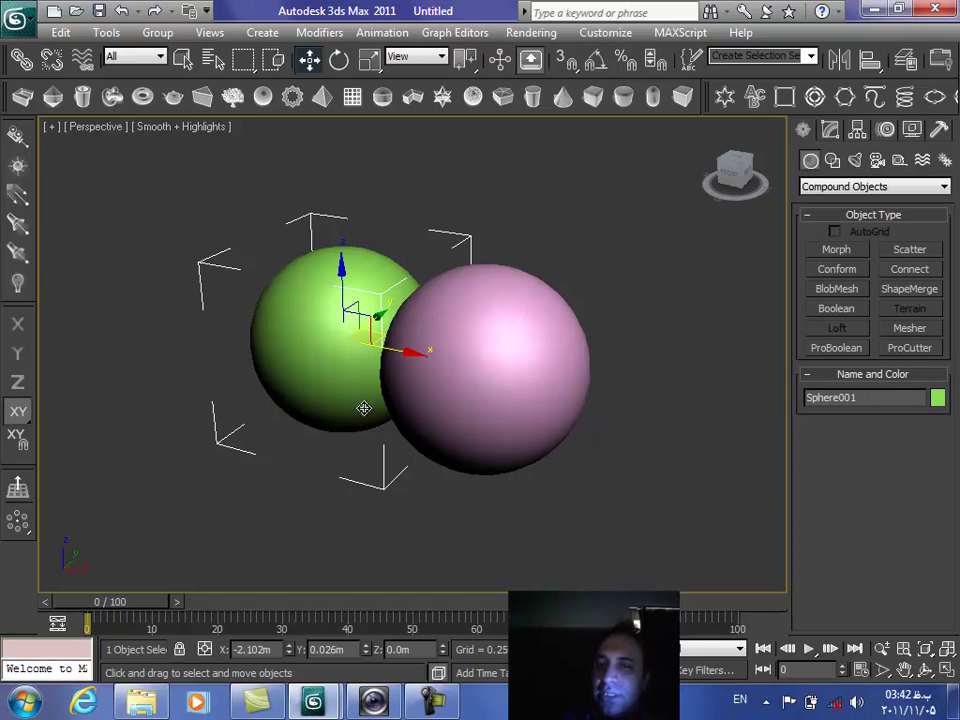
left_click(830, 130)
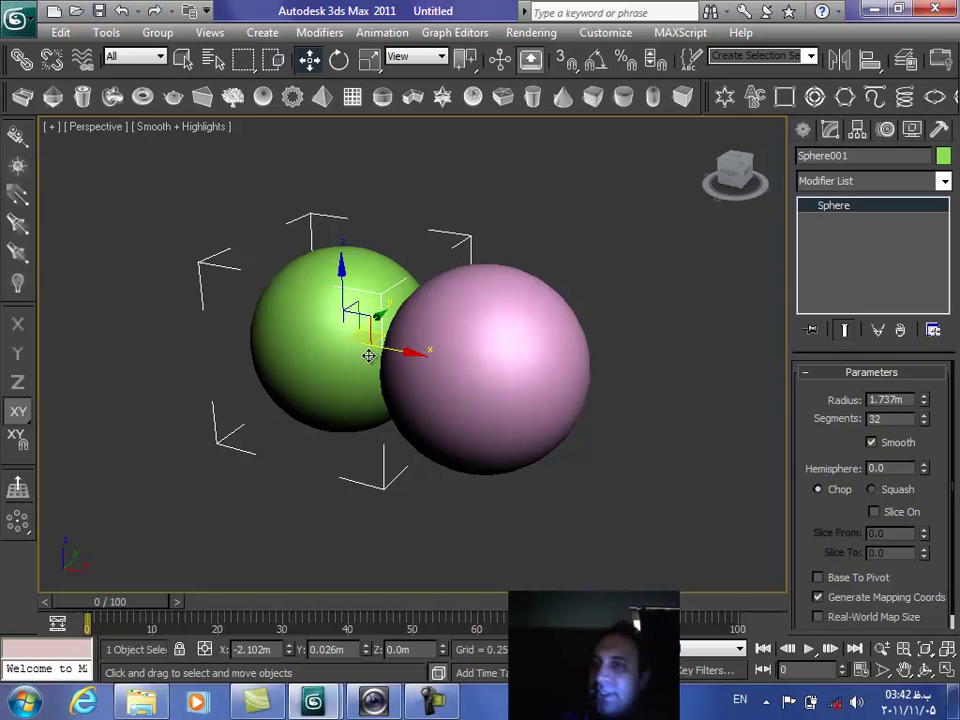
left_click(804, 131)
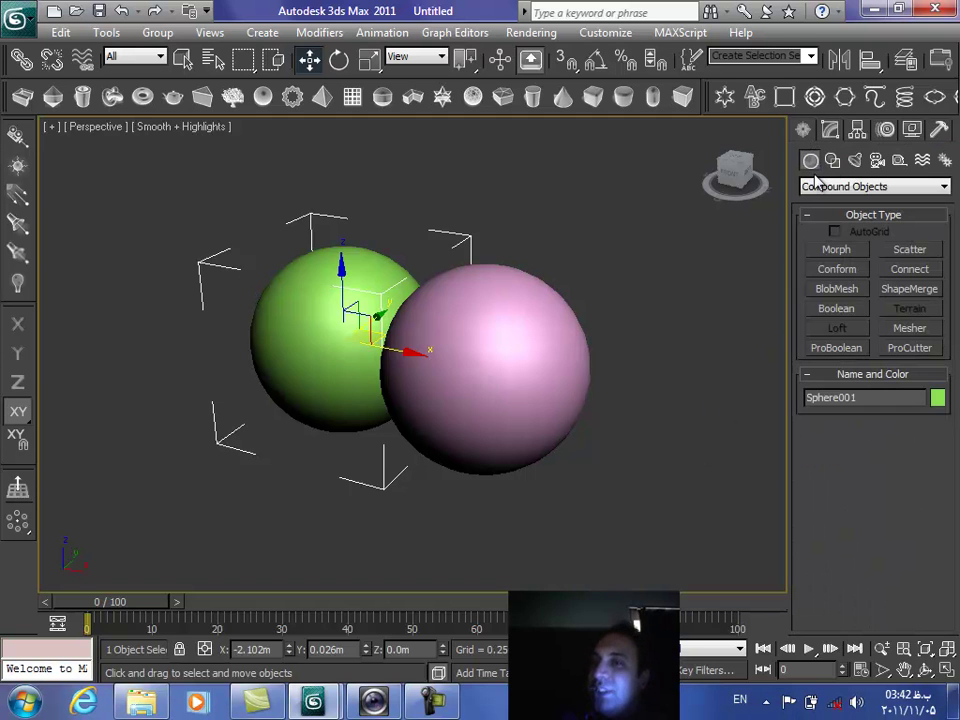
- Combine the green sphere with the pink sphere as operand B using a Boolean Union, and inspect it in wireframe
left_click(836, 308)
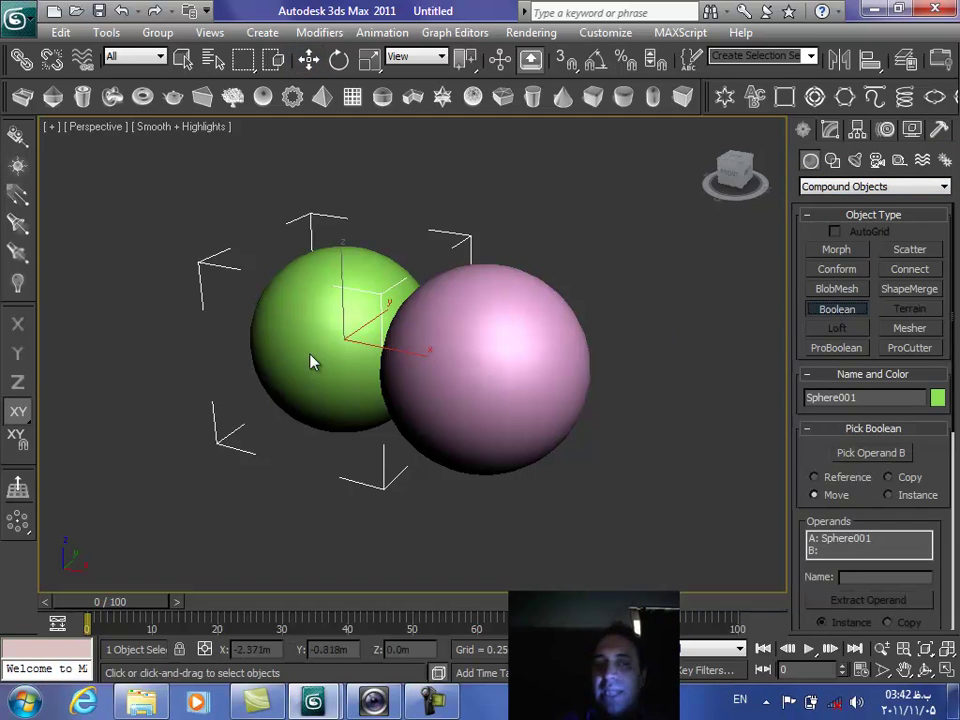
key("F4")
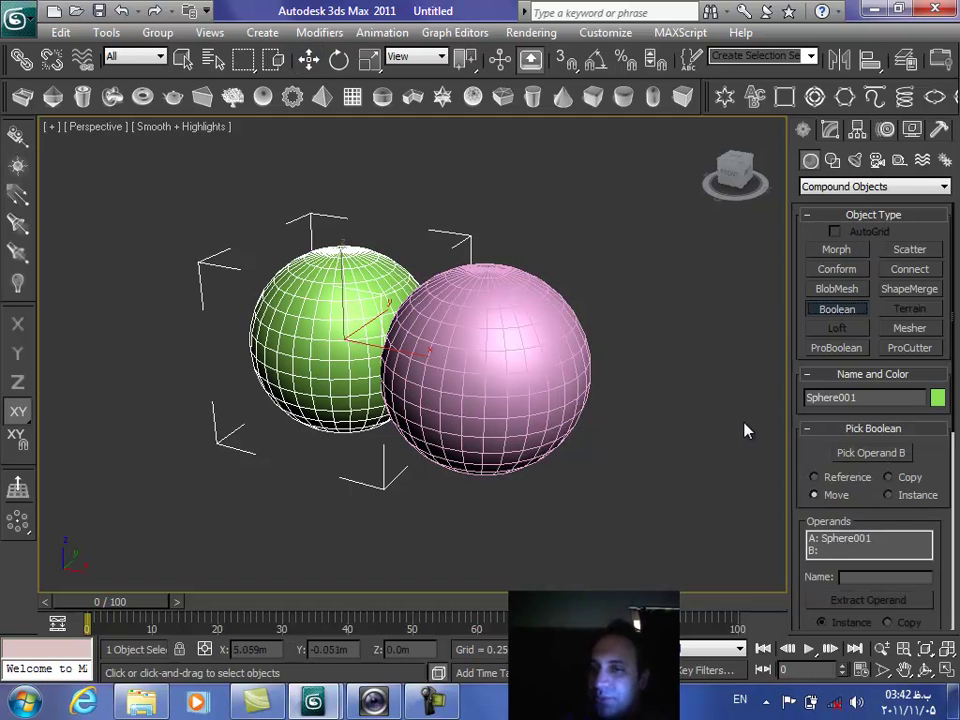
left_click_drag(825, 452, 812, 240)
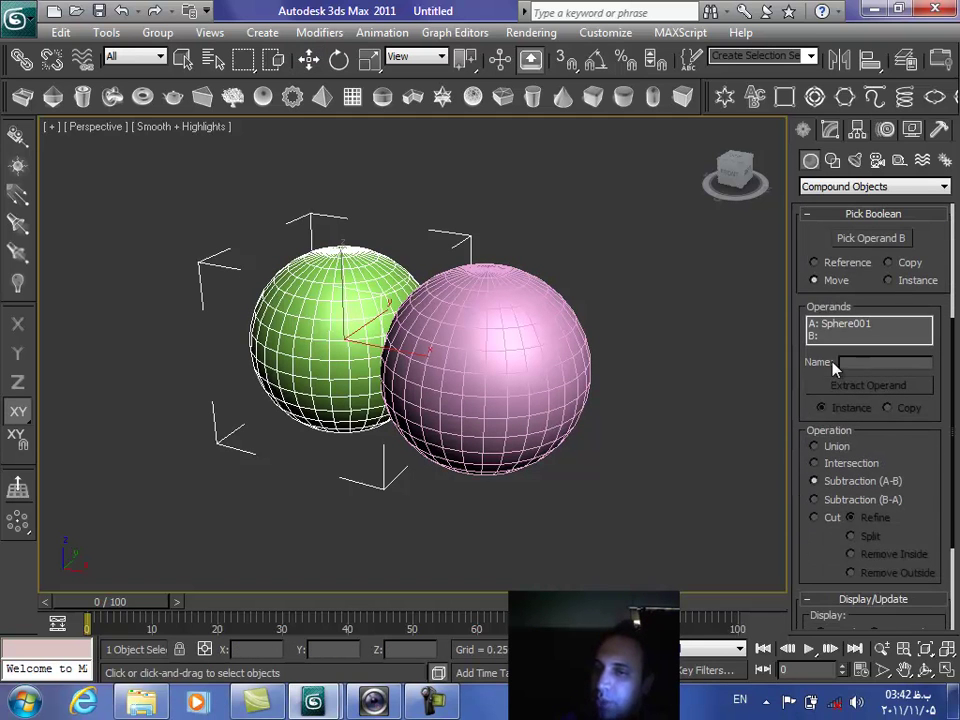
left_click(833, 447)
left_click(845, 239)
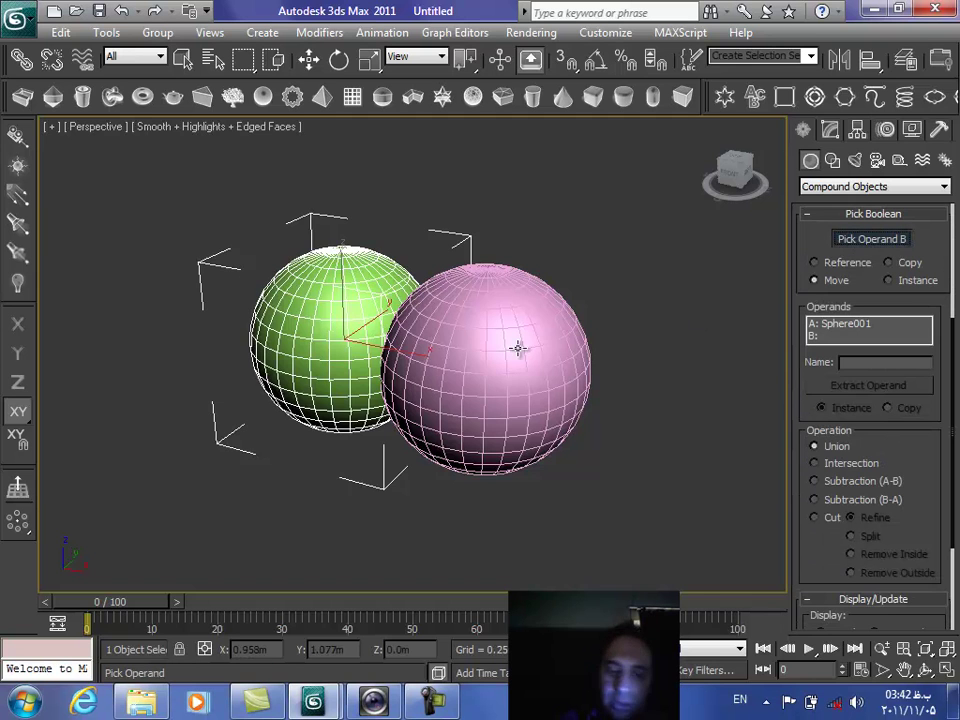
left_click(517, 347)
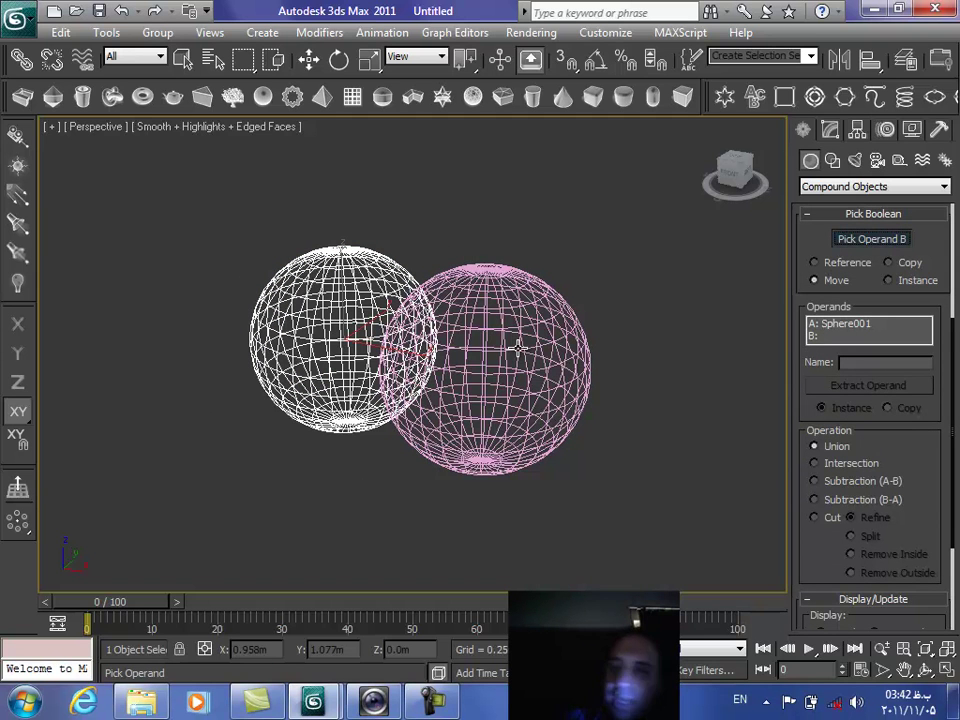
left_click(520, 350)
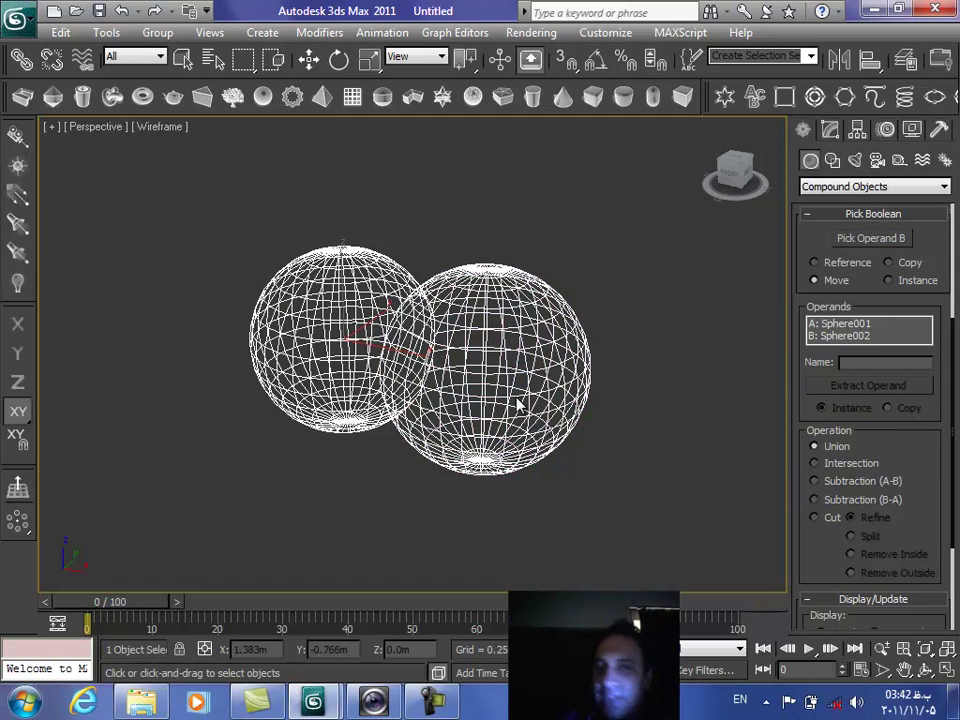
left_click(925, 669)
left_click_drag(365, 321, 405, 422)
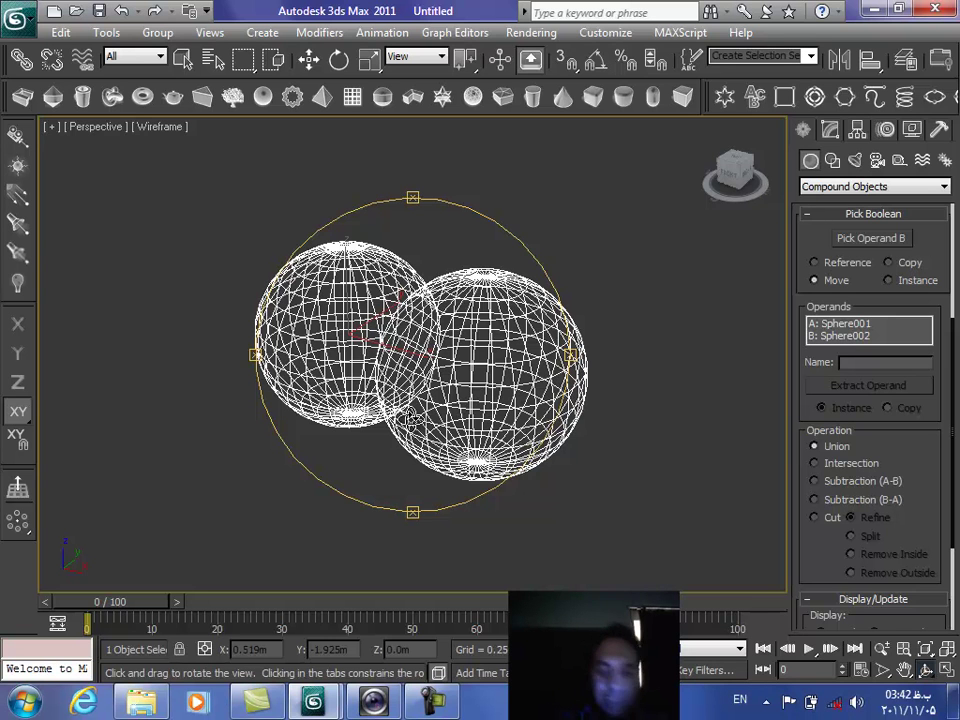
- Render the Perspective view of the united spheres, close the render and undo the union
key("shift+q")
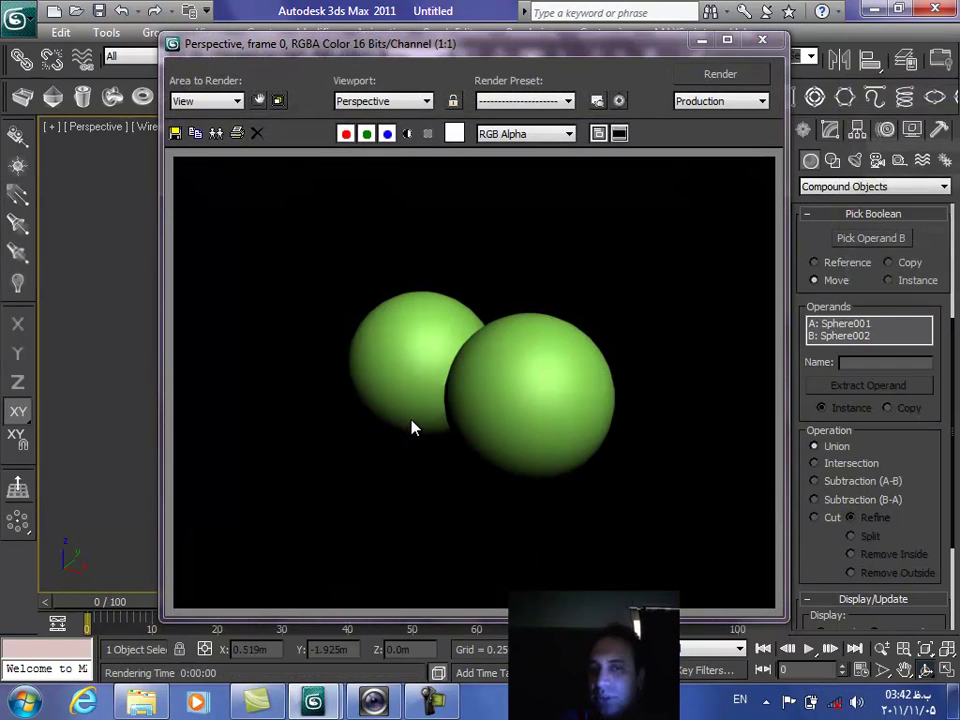
left_click(762, 40)
left_click_drag(809, 240, 767, 608)
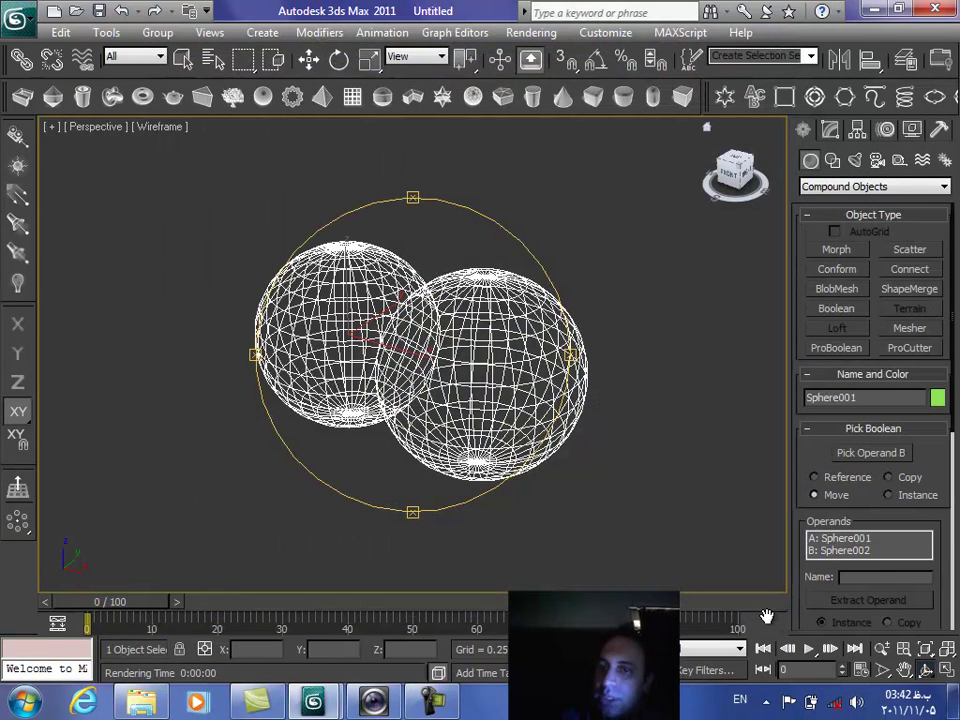
key("ctrl+z")
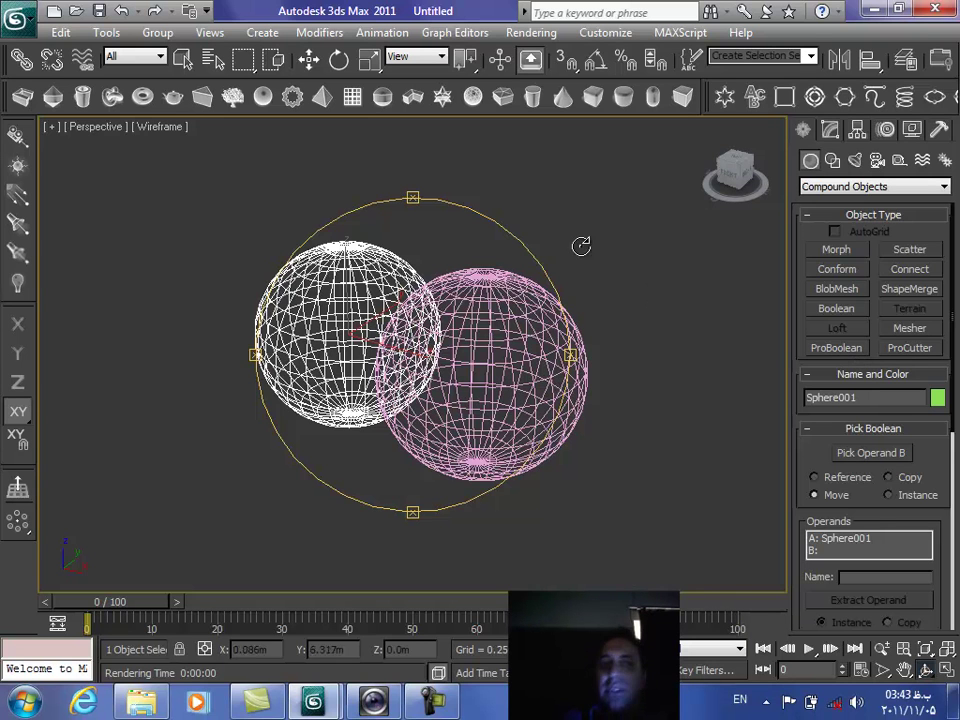
- In the shaded Top view, make two single copies of the pink sphere, overlapping the green sphere's upper-left and lower-left sides
left_click(309, 59)
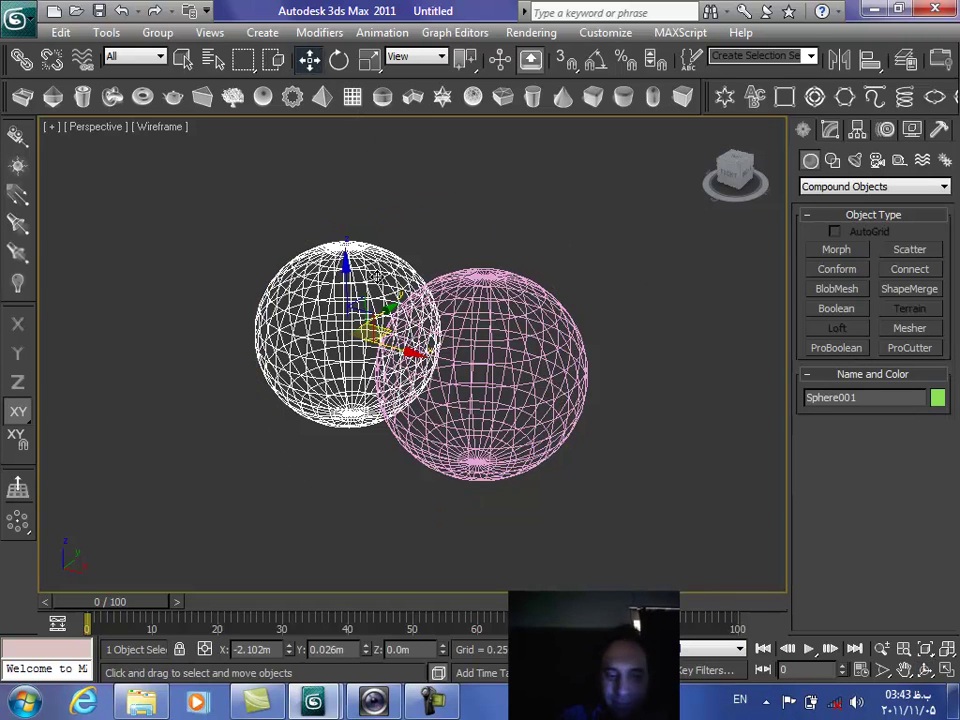
key("F3")
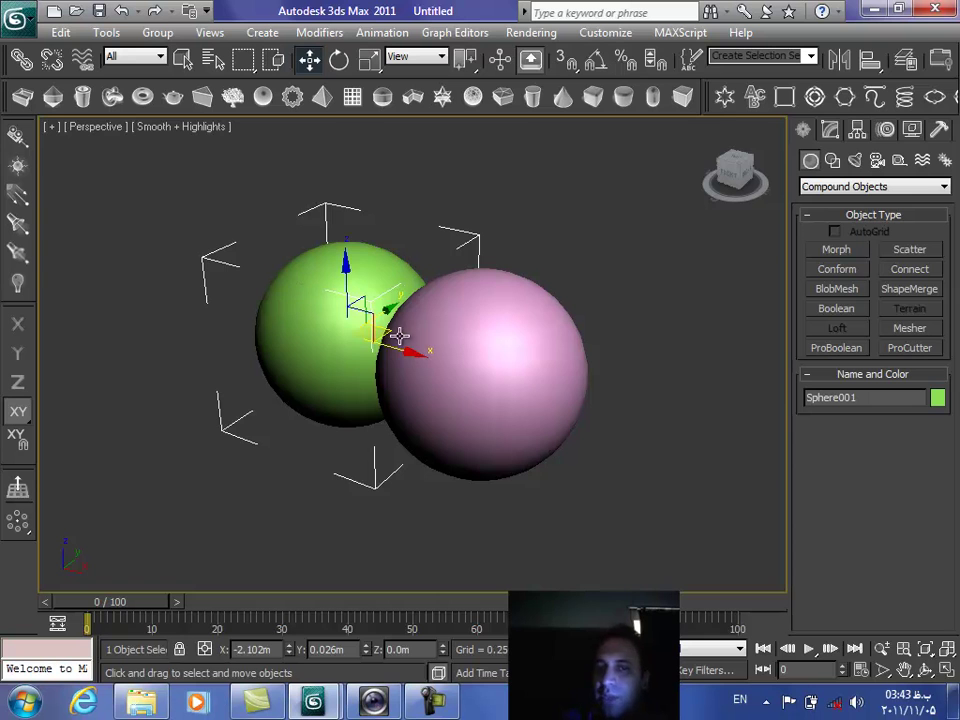
key("t")
left_click(492, 356)
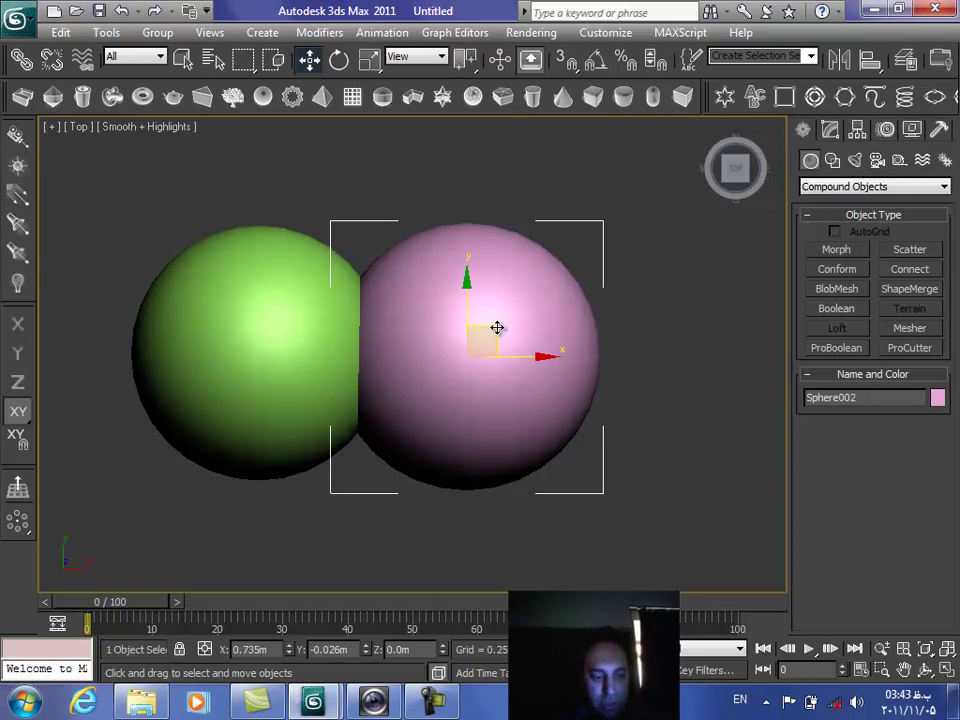
left_click_drag(497, 328, 197, 175, "shift")
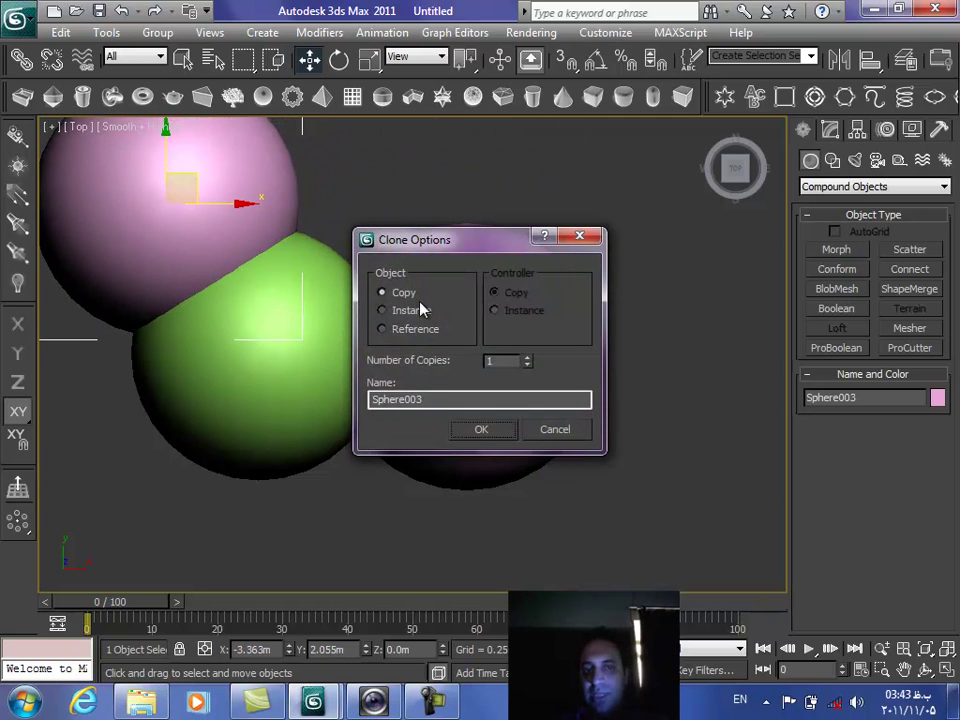
left_click(456, 426)
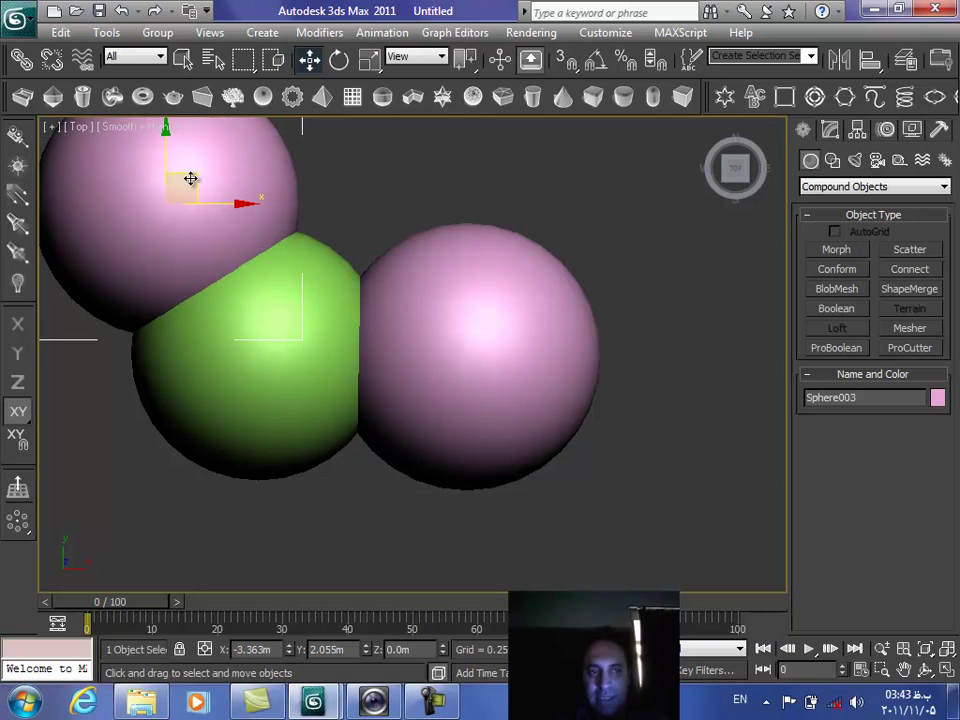
mouse_move(194, 178)
left_mouse_down("shift")
mouse_move(191, 497)
mouse_move(229, 495)
mouse_move(224, 514)
left_mouse_up("shift")
left_click(490, 422)
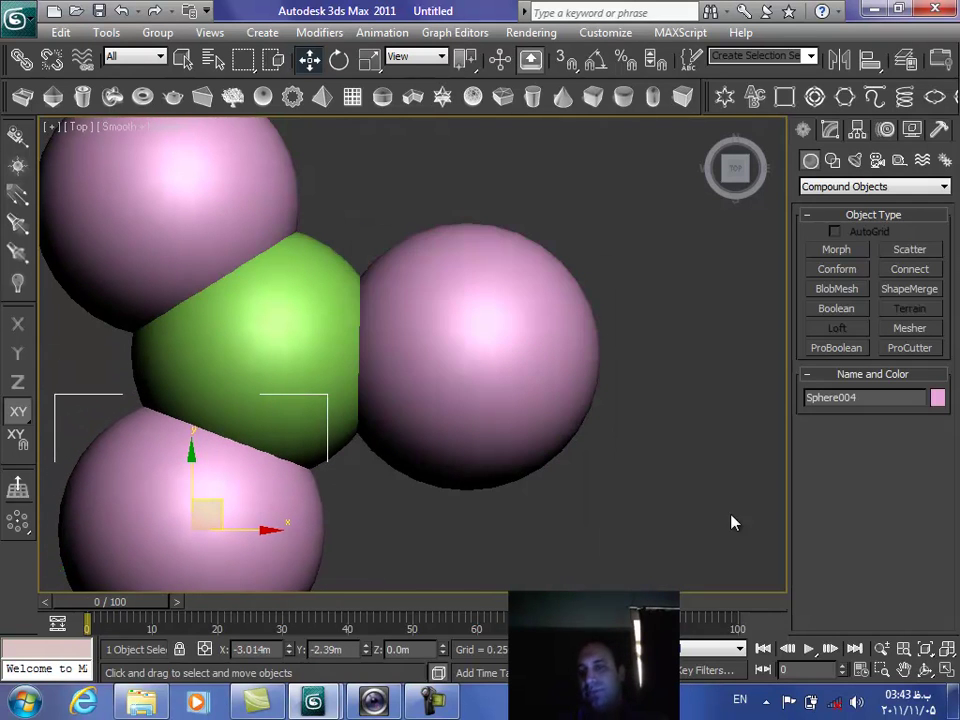
- Subtract all three pink spheres from the green sphere with ProBoolean, and inspect the resulting hollows from several angles
left_click(944, 651)
left_click(433, 343)
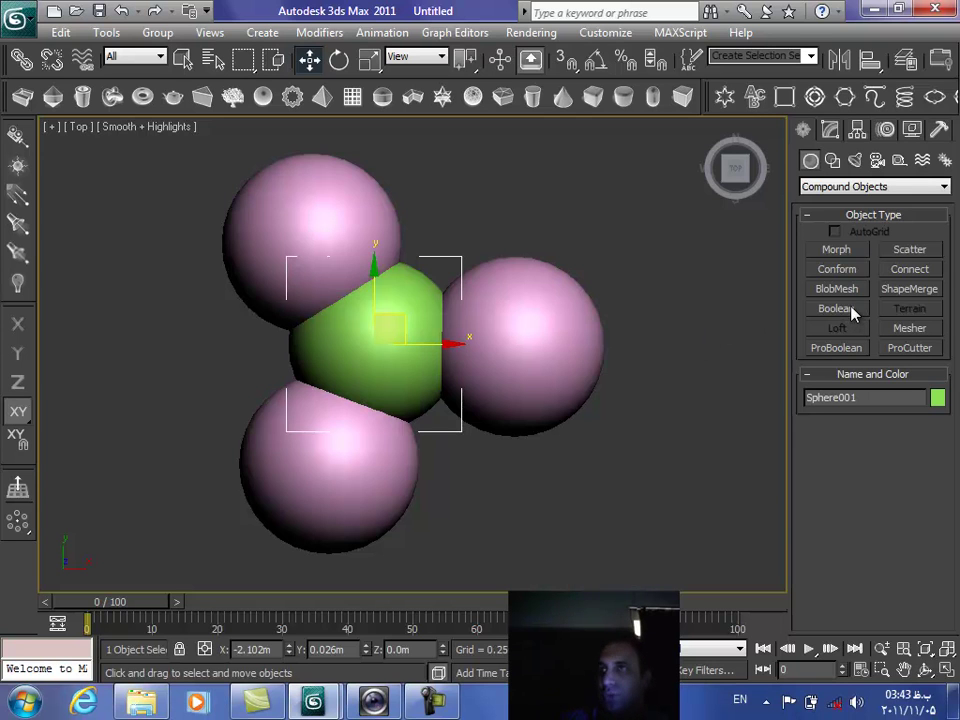
left_click(812, 349)
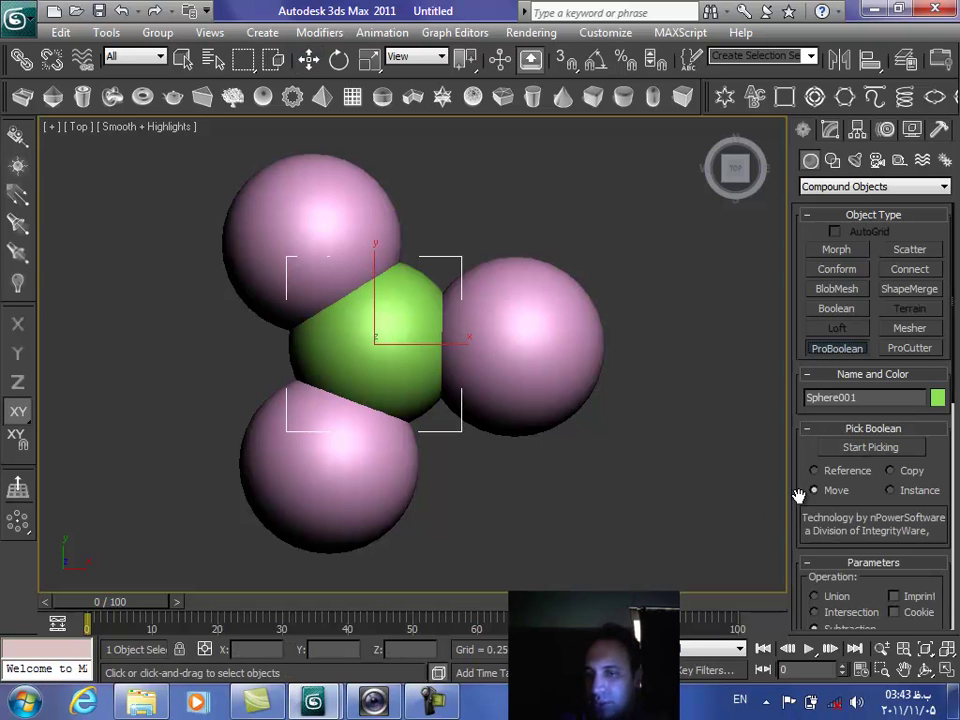
scroll(808, 475, "down", 3)
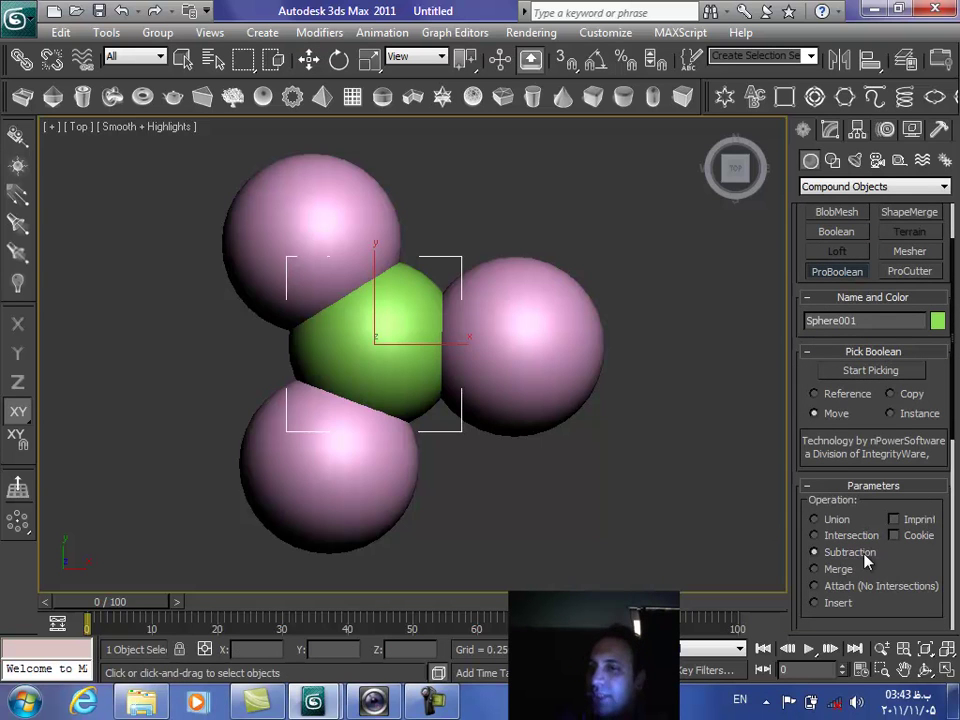
left_click(848, 371)
left_click(566, 366)
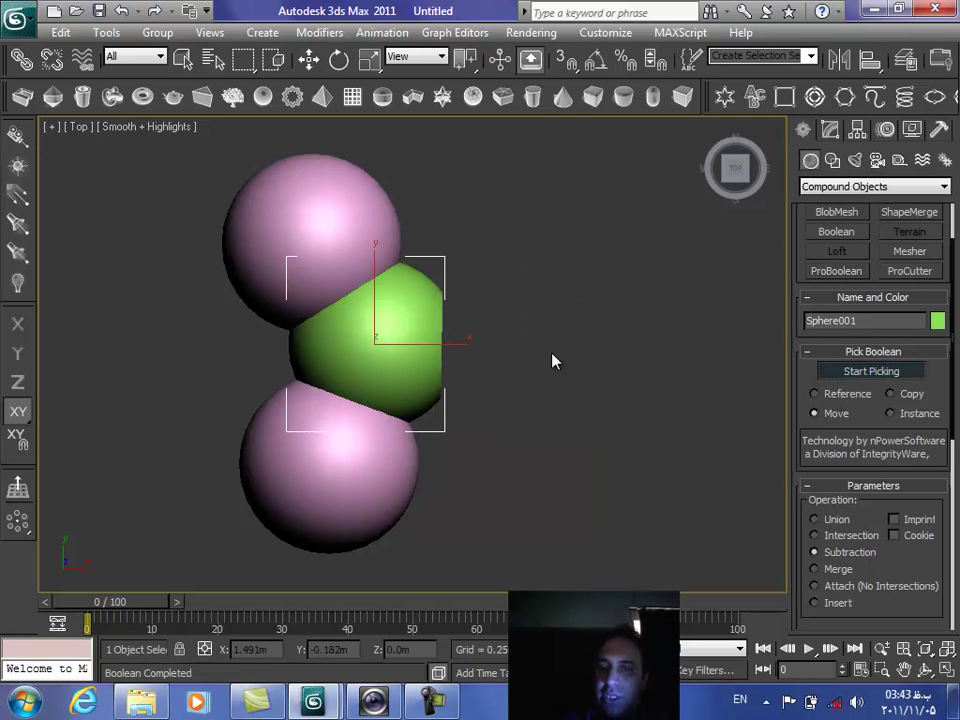
left_click(369, 247)
left_click(358, 446)
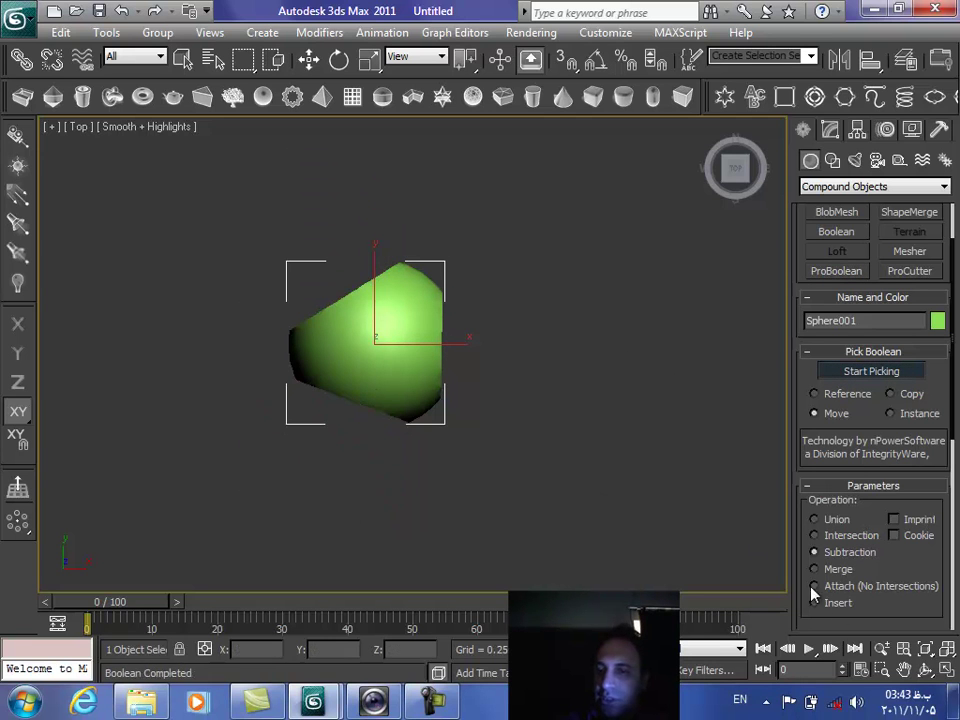
left_click(929, 671)
left_click_drag(456, 429, 455, 377)
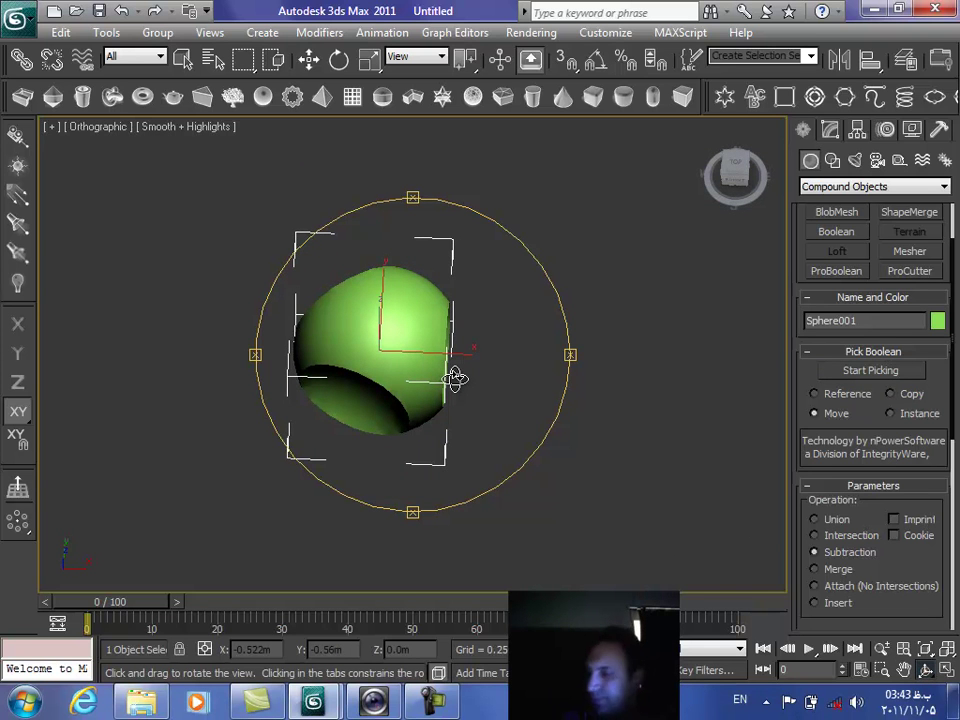
left_click_drag(396, 401, 182, 419)
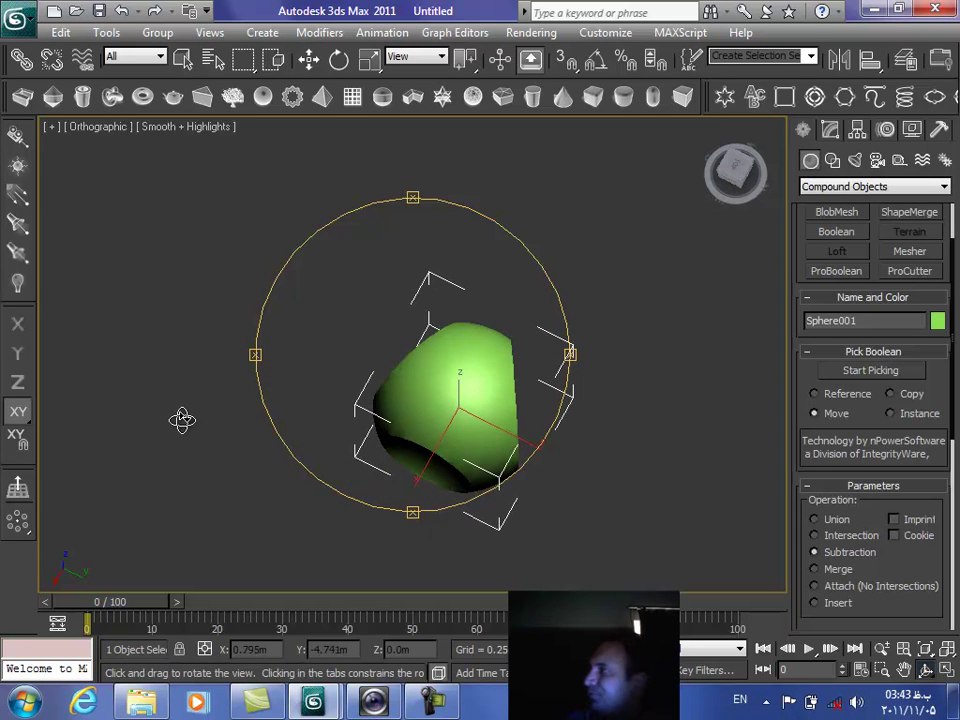
left_click_drag(182, 419, 204, 306)
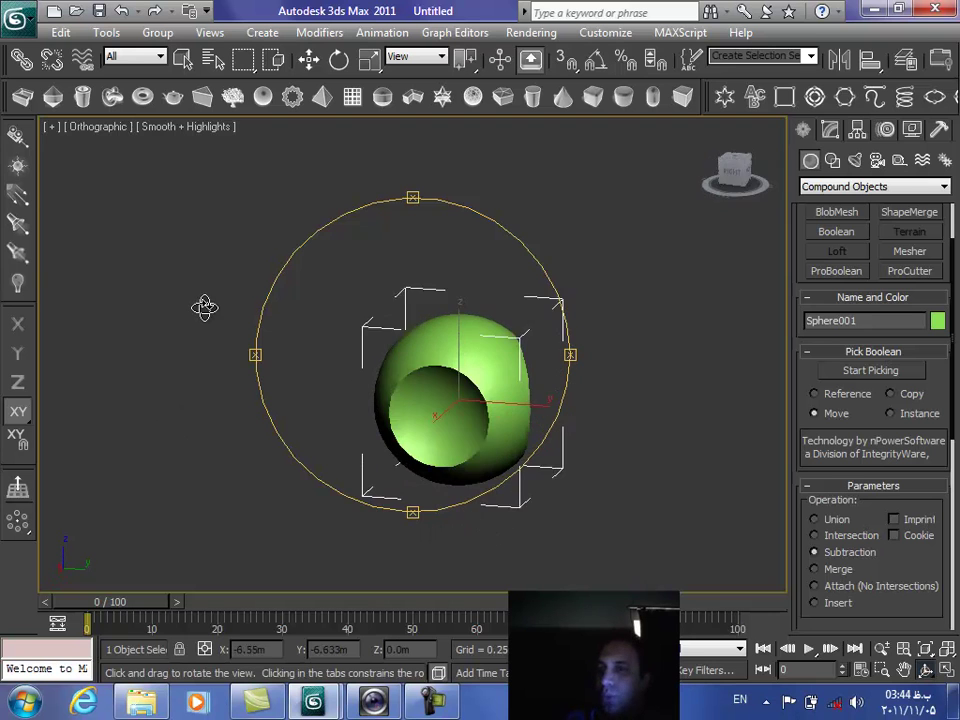
- Reset the scene without saving changes and open the recent file klid.max
left_click(18, 19)
left_click(67, 103)
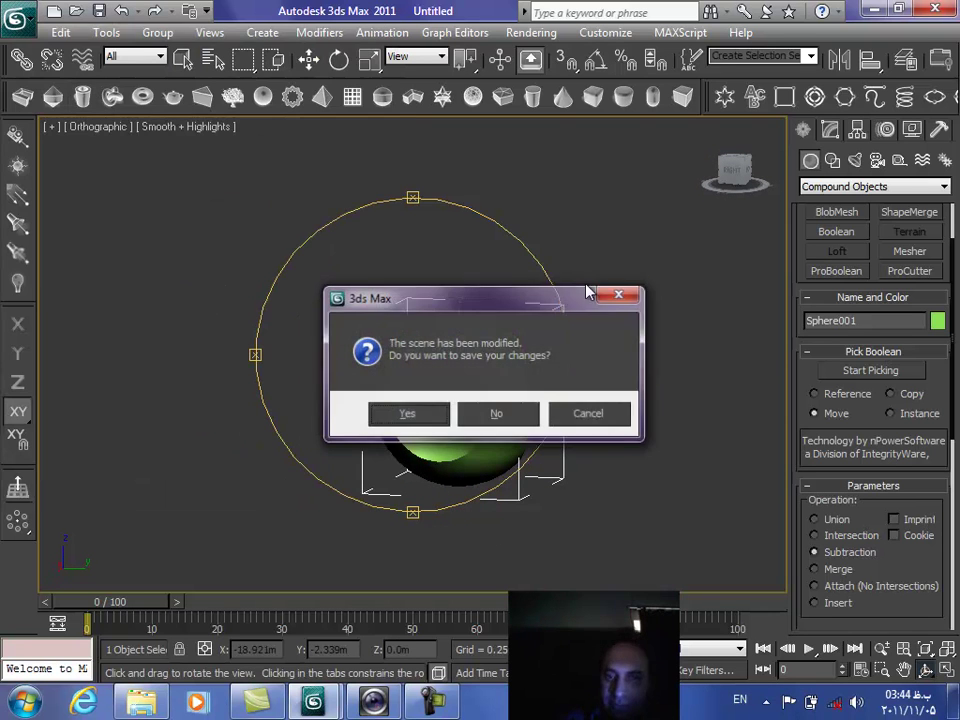
left_click(495, 411)
left_click(446, 382)
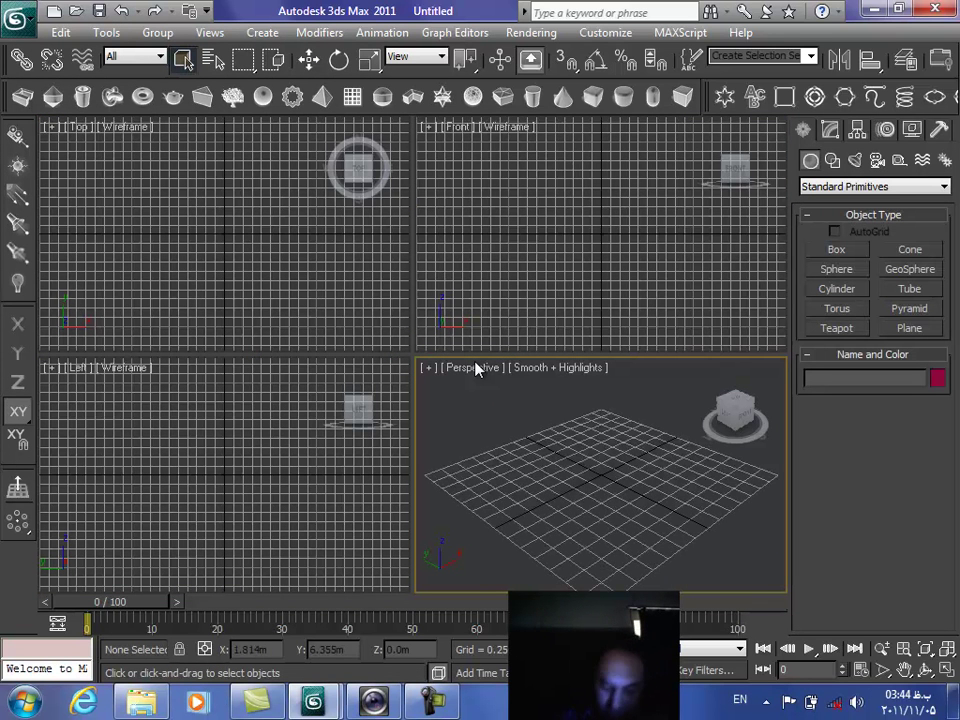
left_click(18, 19)
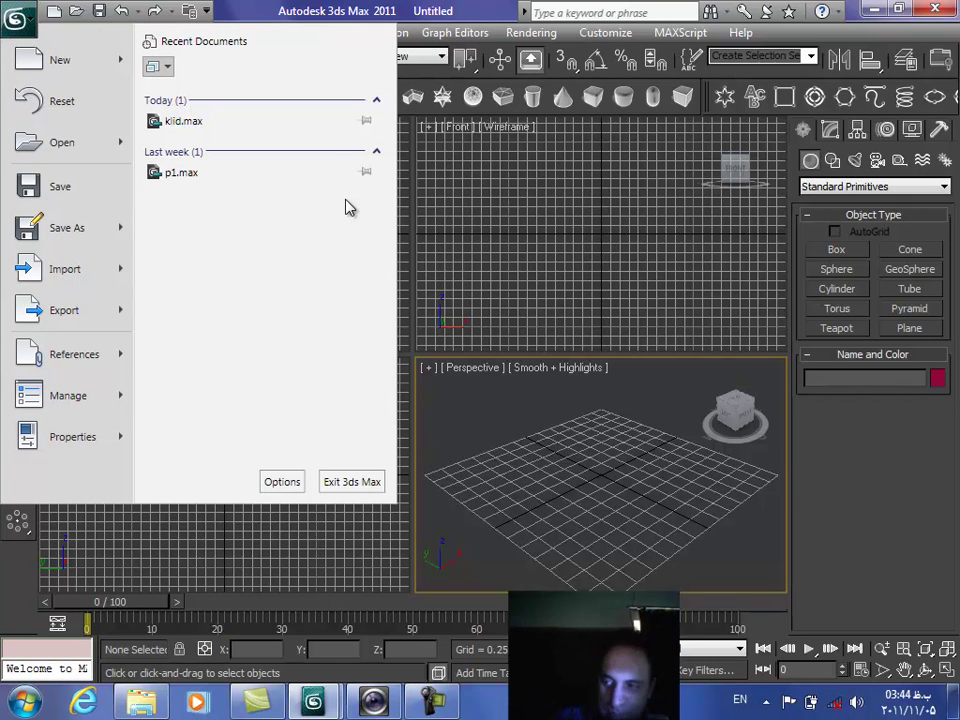
left_click(190, 121)
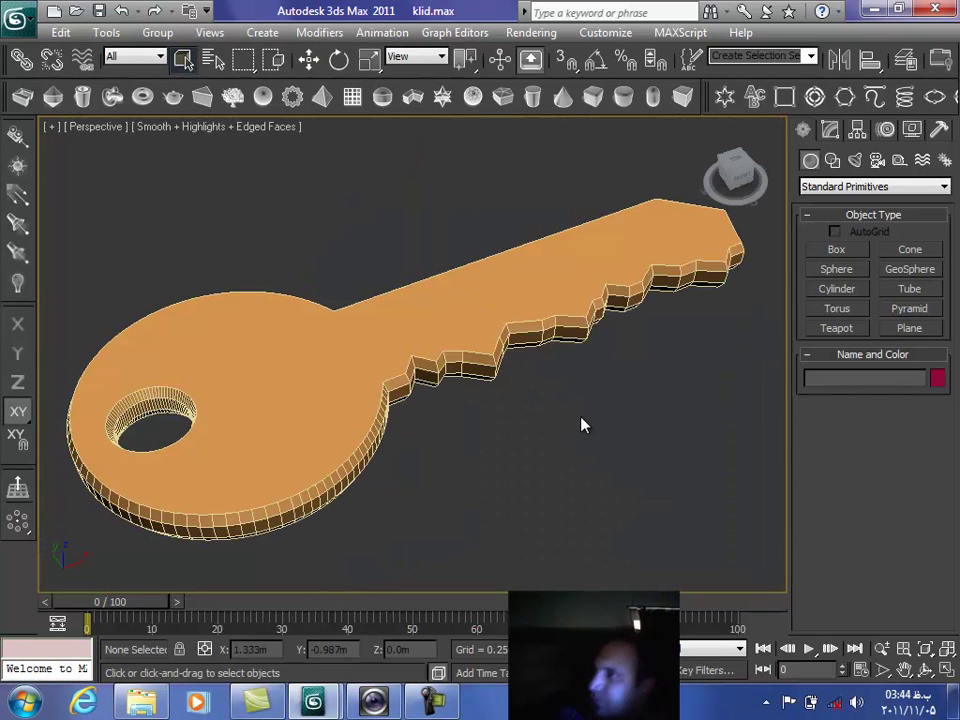
- Draw a narrow box along the key's blade in the Top view, about 0.115 m long, 4.493 m wide and -0.268 m high
key("t")
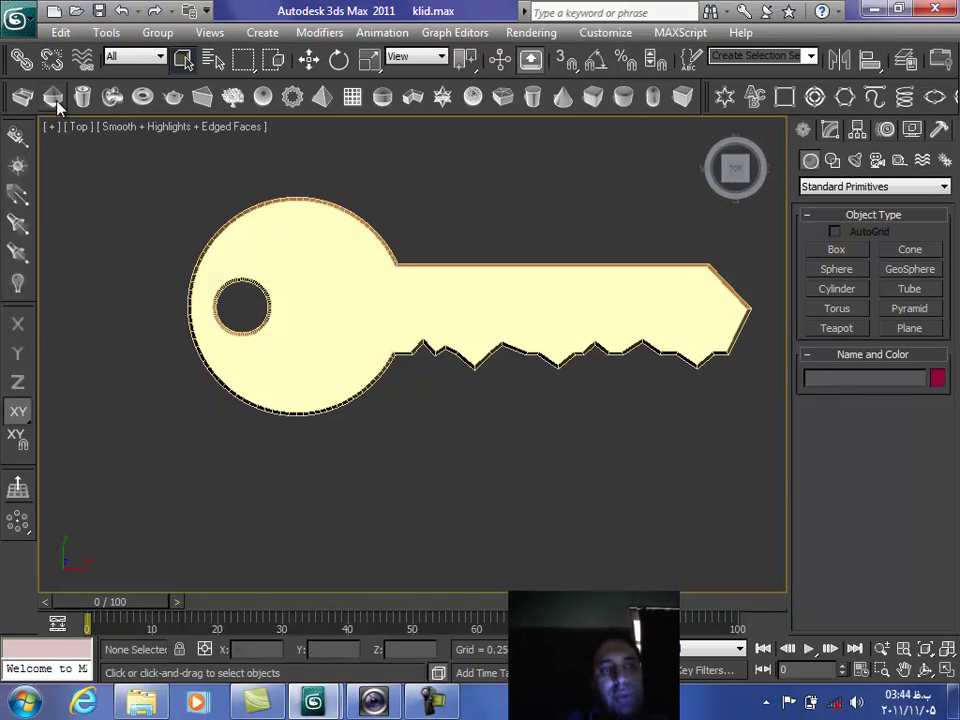
left_click(682, 97)
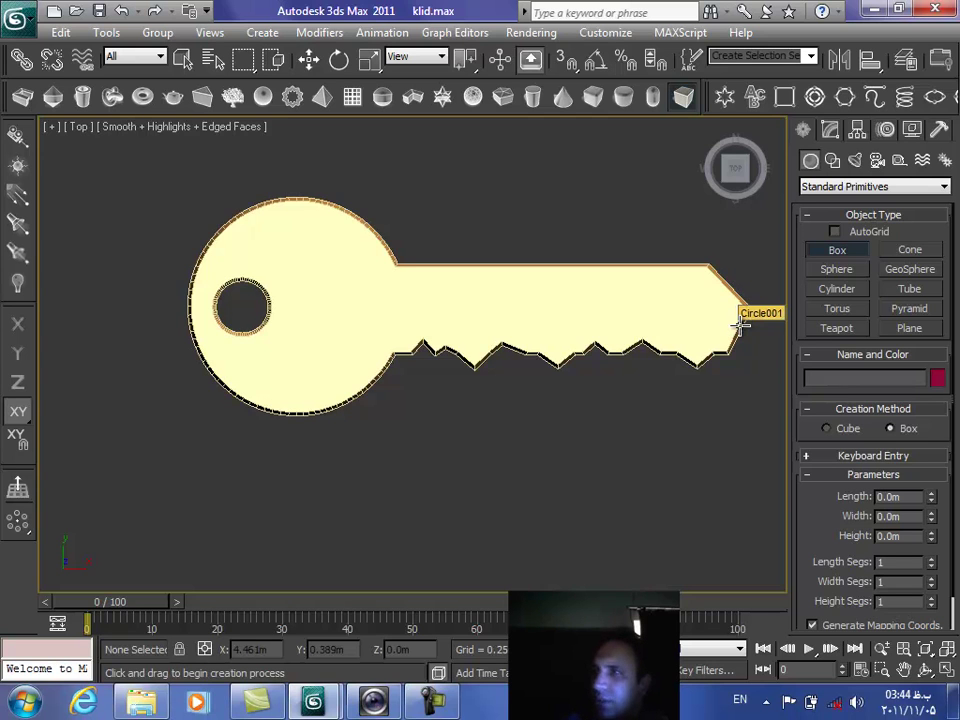
mouse_move(758, 321)
left_mouse_down()
mouse_move(396, 326)
mouse_move(443, 323)
mouse_move(429, 315)
left_mouse_up()
key("F3")
left_click(445, 333)
- Raise the box vertically in the Front view to Z about 0.562 m so it slightly overlaps the key's upper face
key("f")
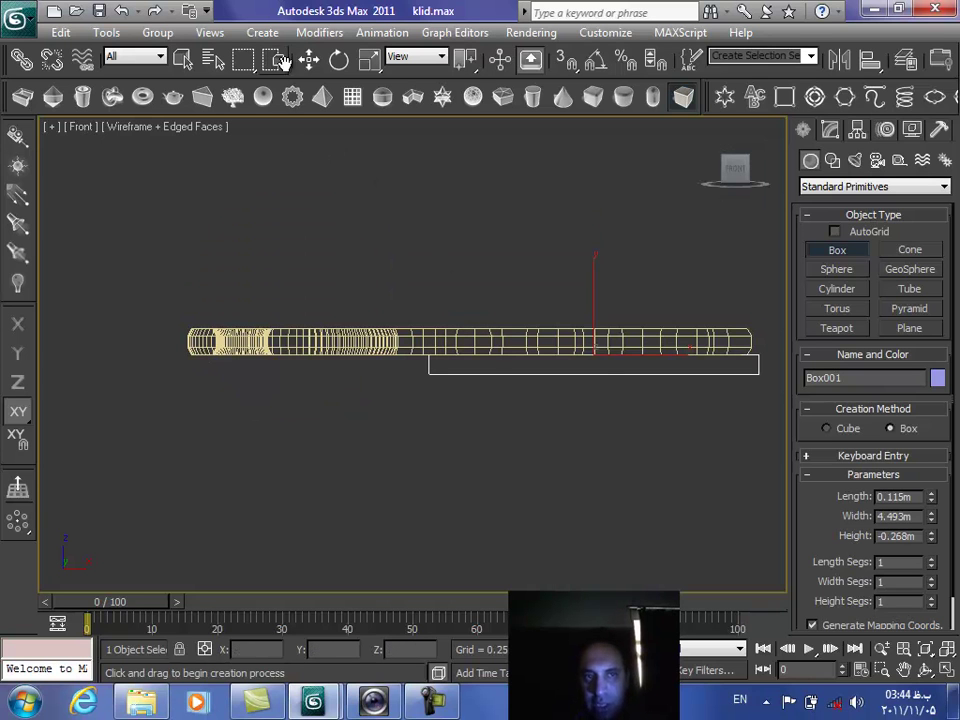
left_click(308, 59)
left_click_drag(593, 314, 587, 271)
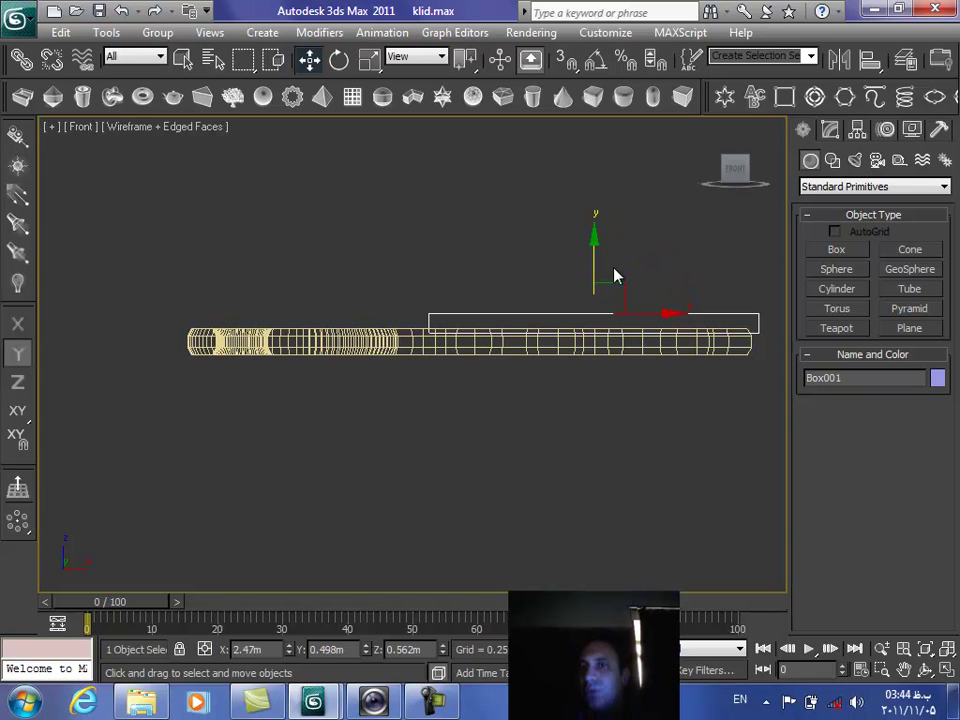
- Set the box's length, width and height segments to 10 each
left_click(830, 131)
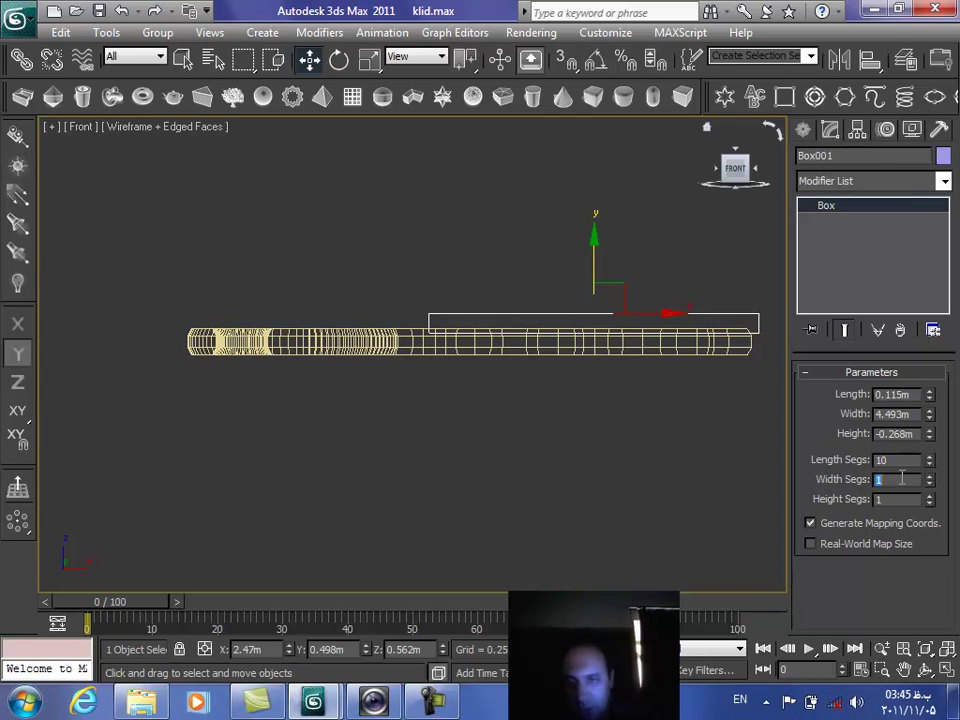
key("Return")
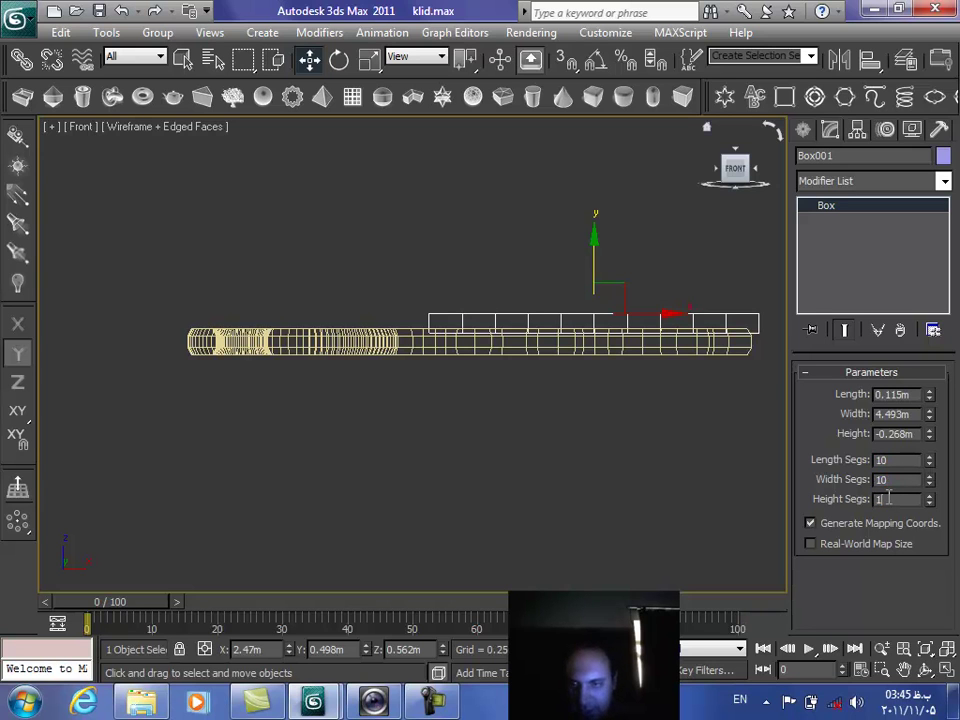
key("Return")
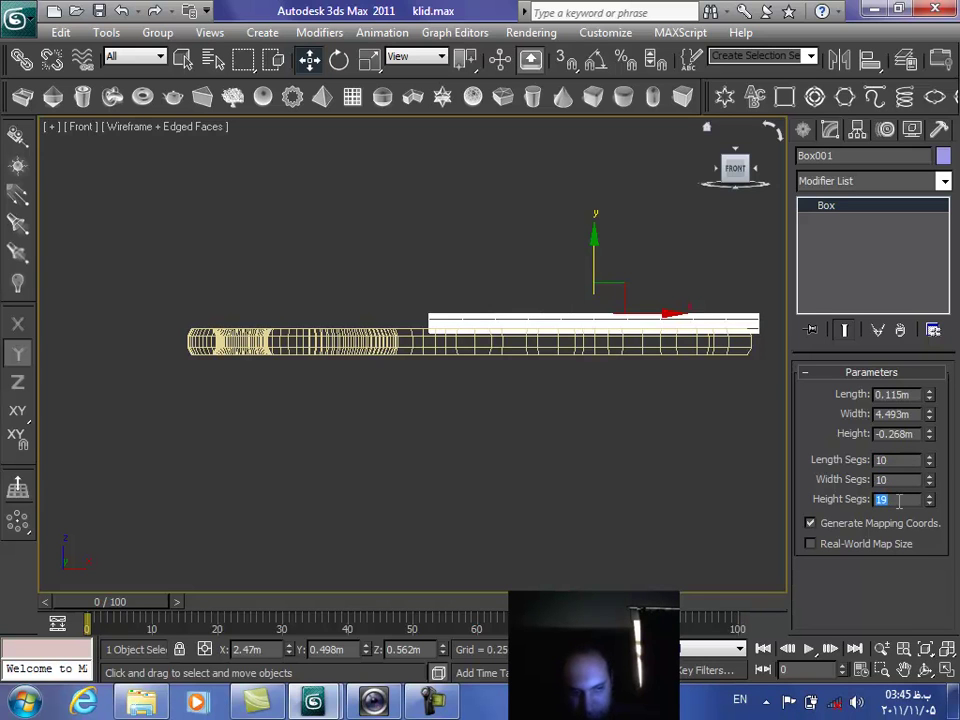
key("Return")
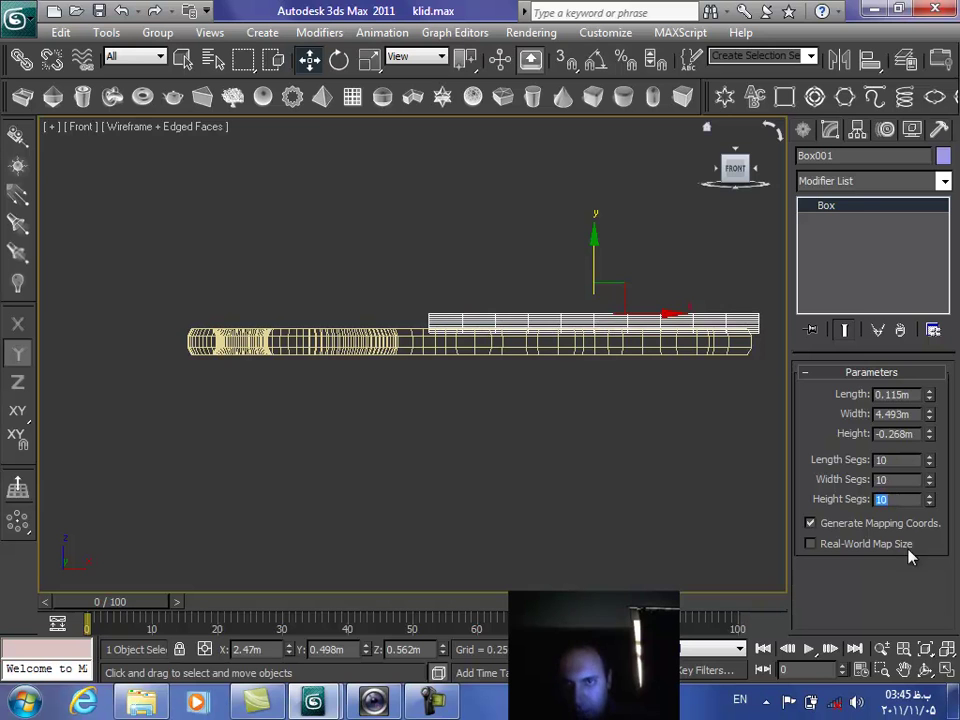
- Select the key in an angled view and make it operand A of a Boolean compound object
left_click(924, 670)
left_click_drag(519, 439, 429, 499)
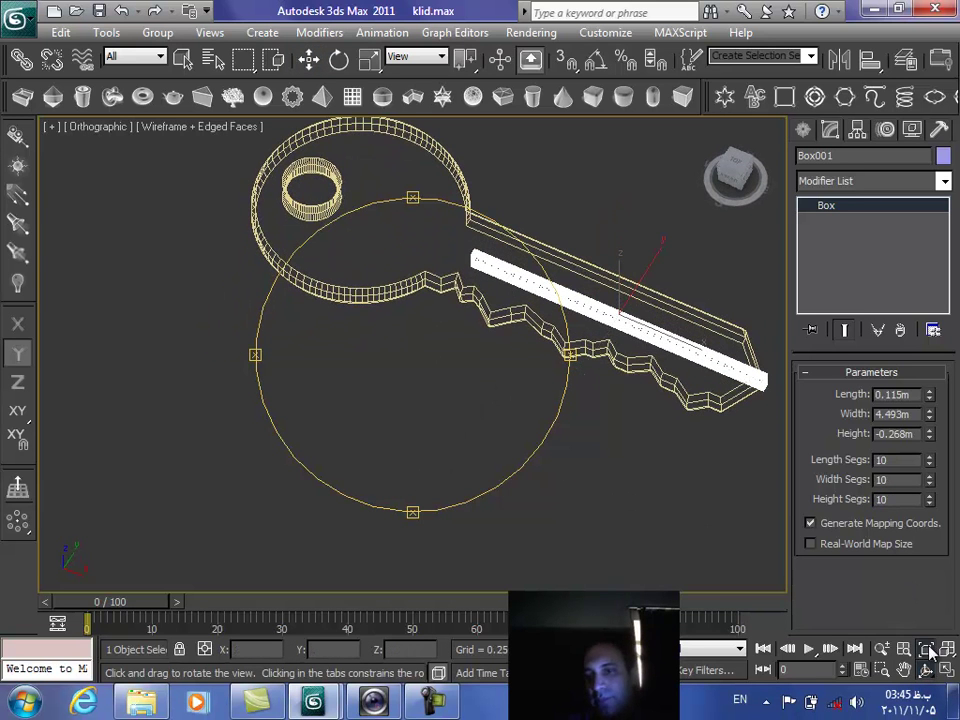
left_click_drag(440, 330, 297, 310)
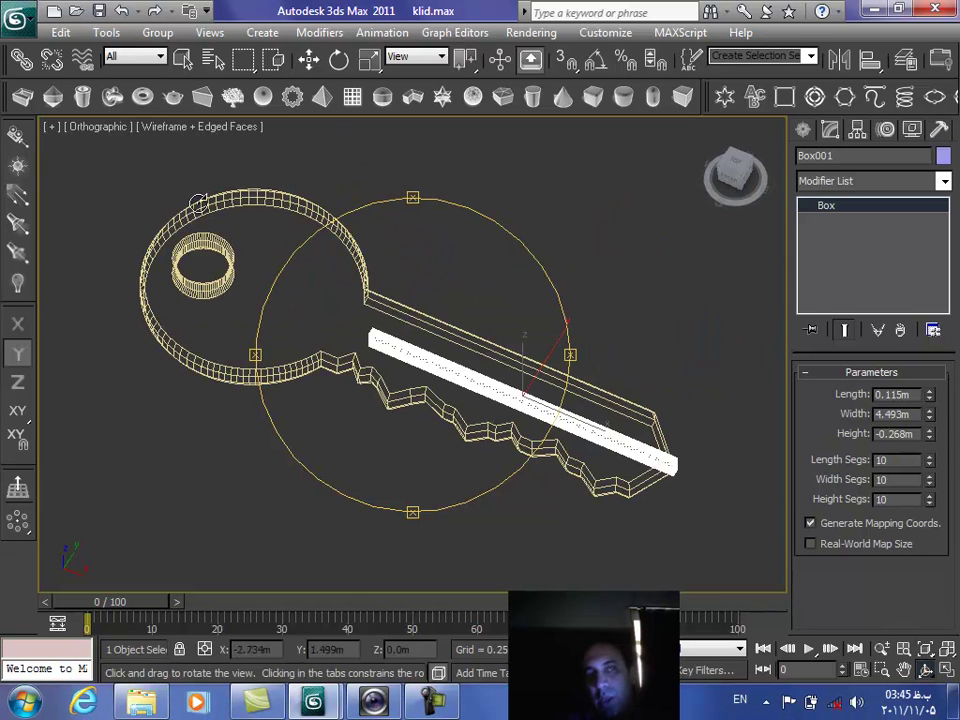
left_click(309, 59)
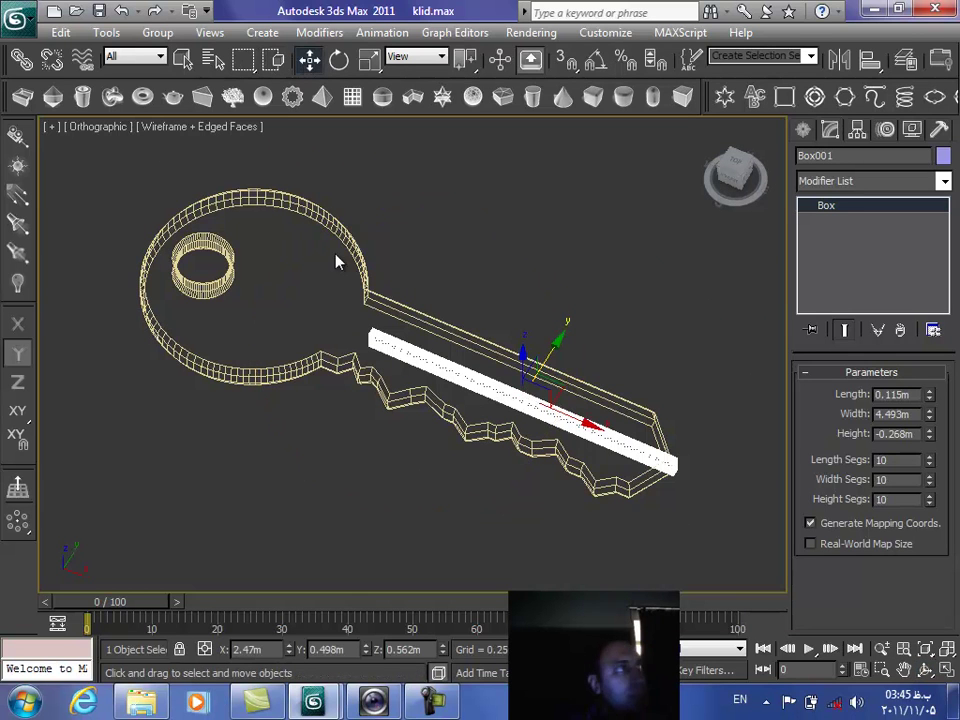
left_click(333, 368)
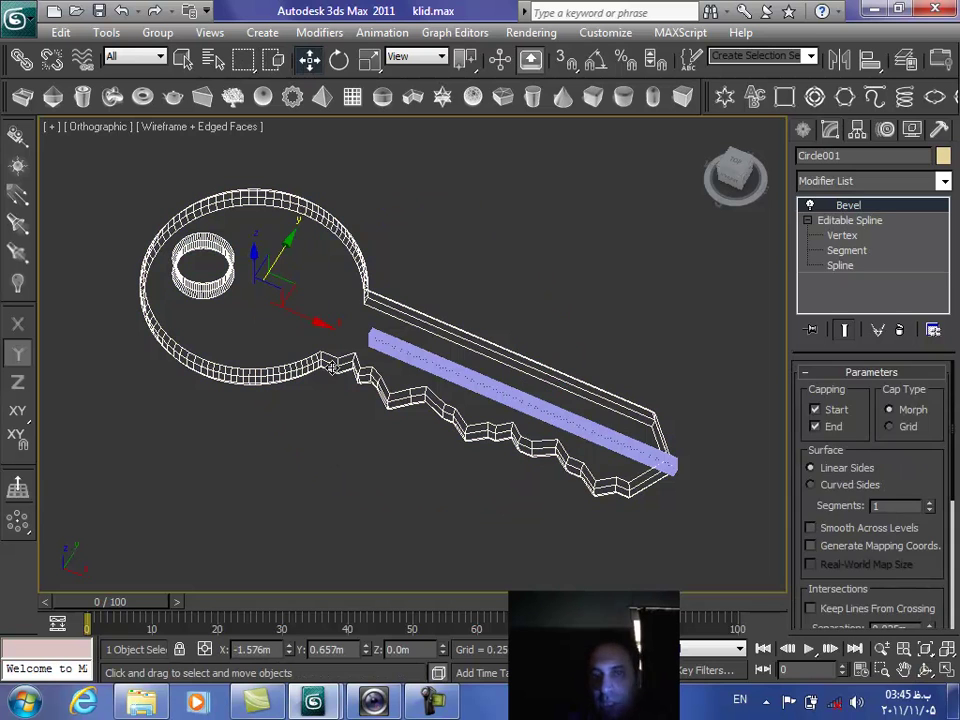
left_click(803, 131)
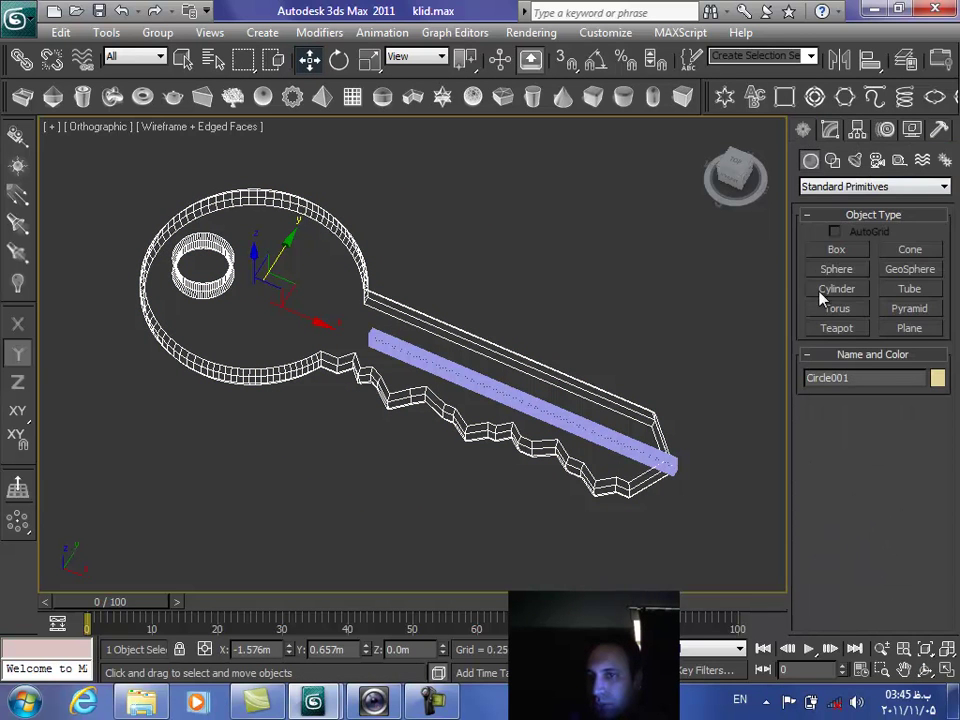
left_click(822, 187)
left_click(816, 229)
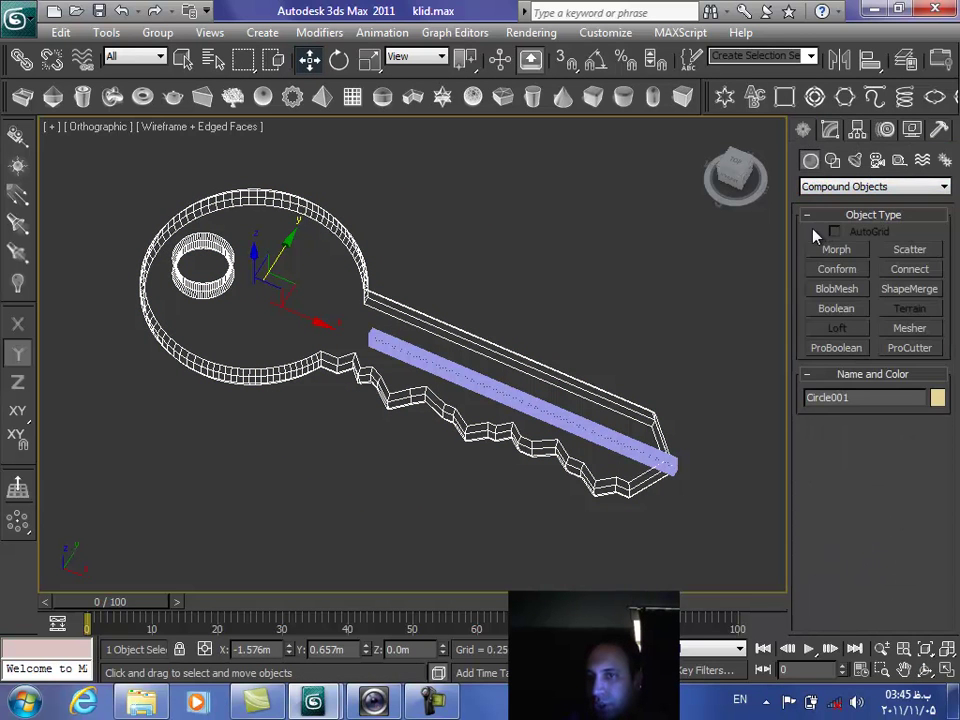
left_click(830, 310)
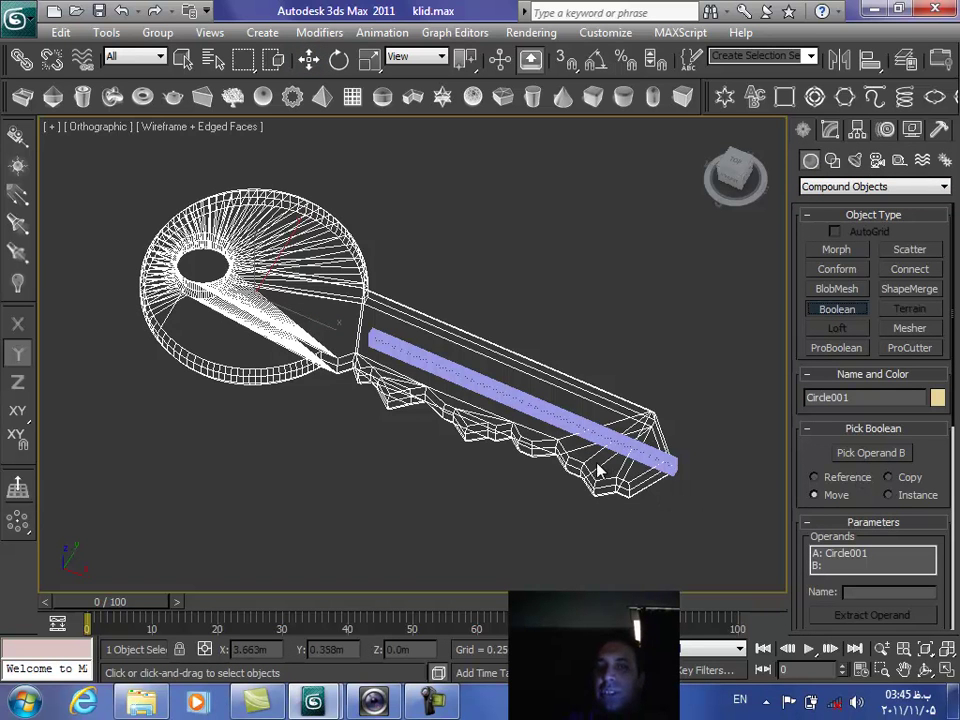
- Turn off edged faces and pick the box as operand B to cut a groove along the key's blade
key("F3")
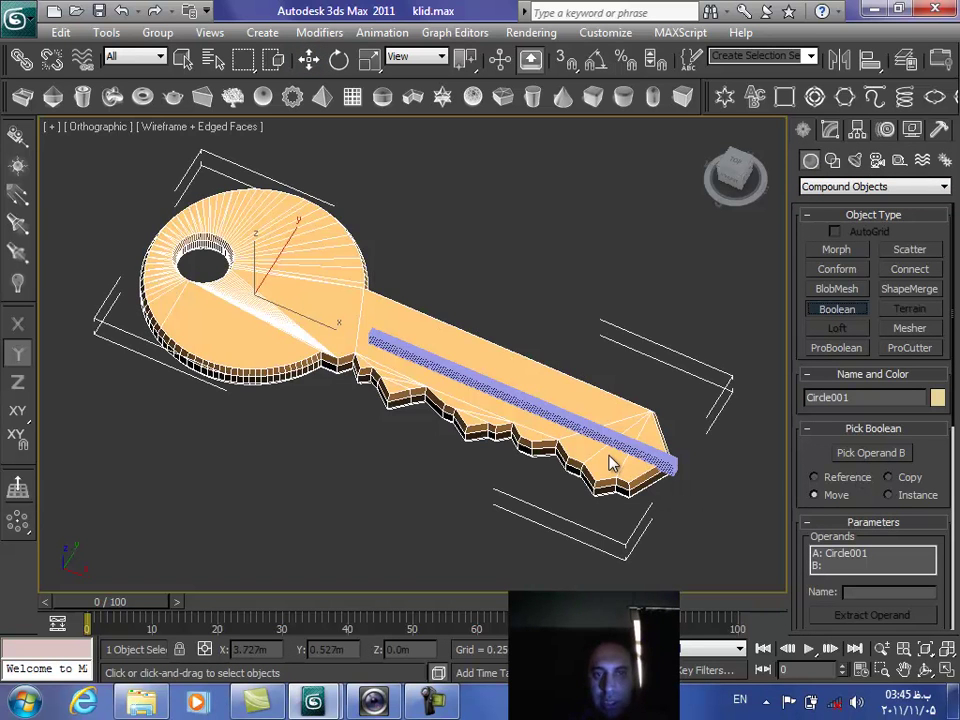
key("F4")
key("F3")
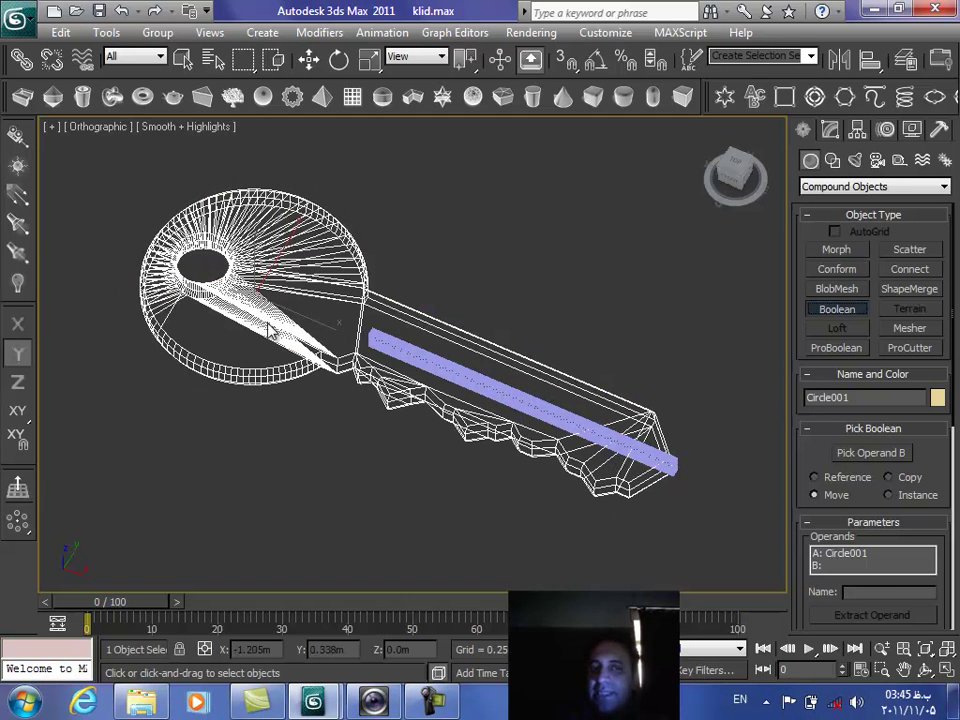
left_click(880, 453)
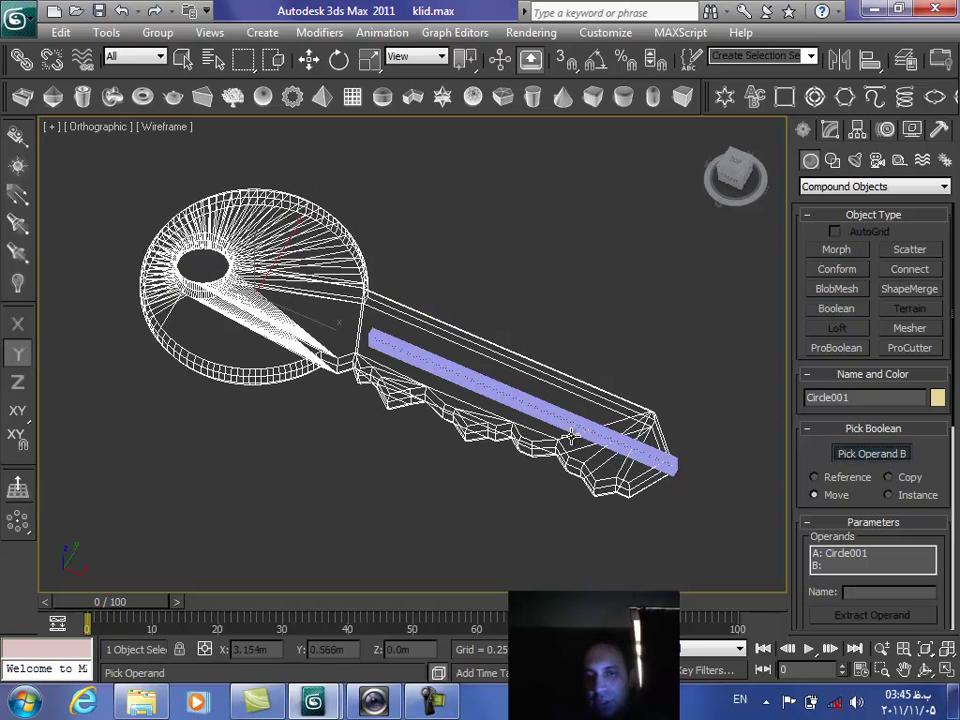
left_click(672, 460)
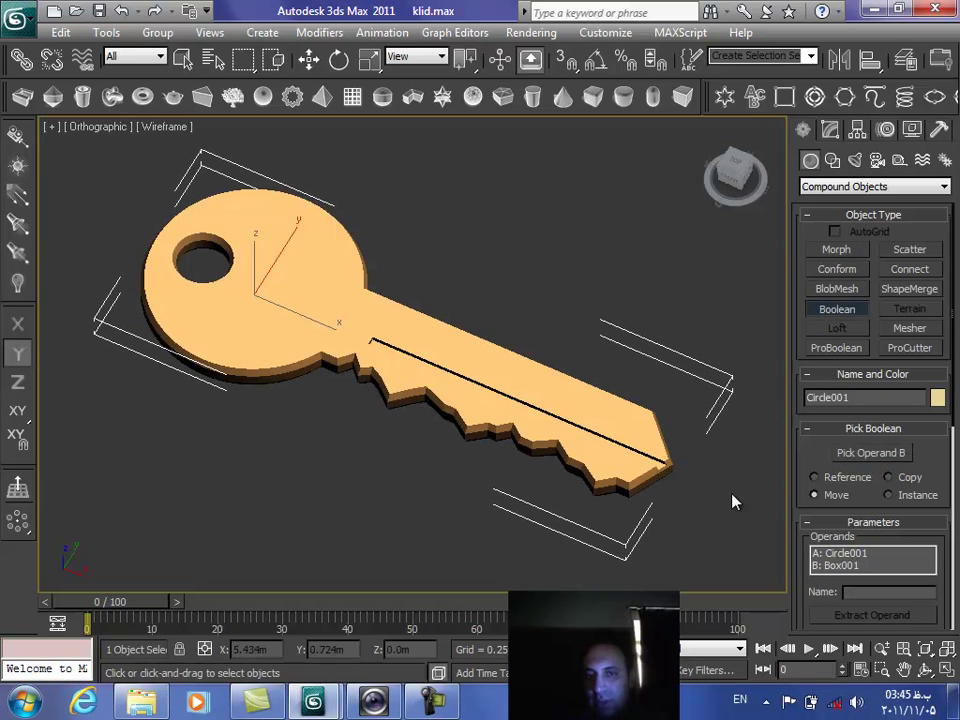
- Render the grooved key from a rotated angle to examine the cut, and close the rendered image
left_click(922, 670)
left_click_drag(493, 381, 451, 372)
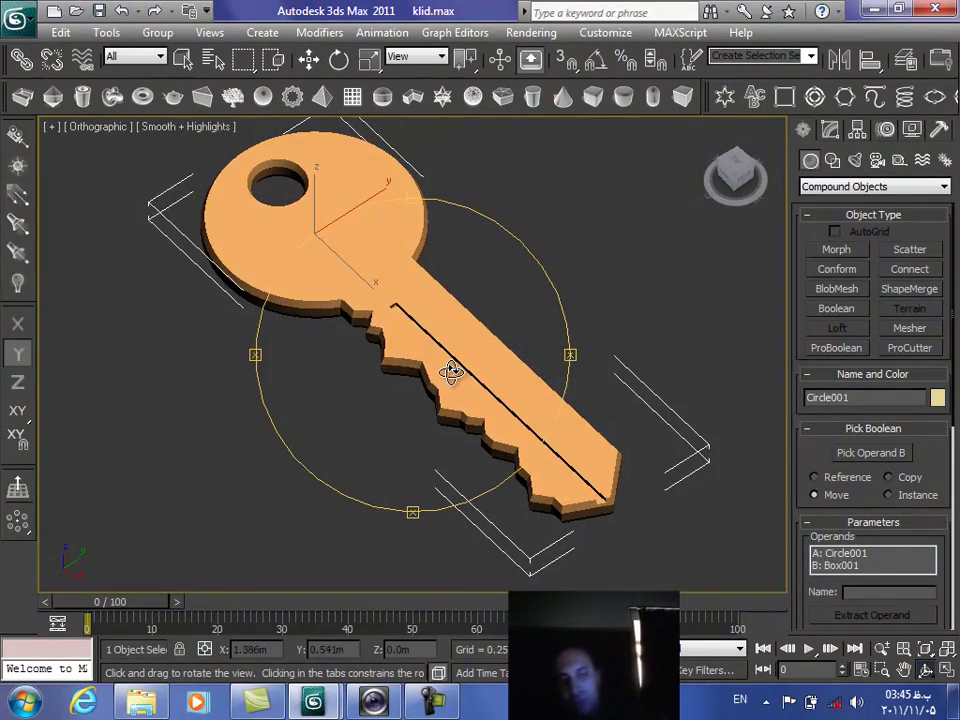
key("shift+q")
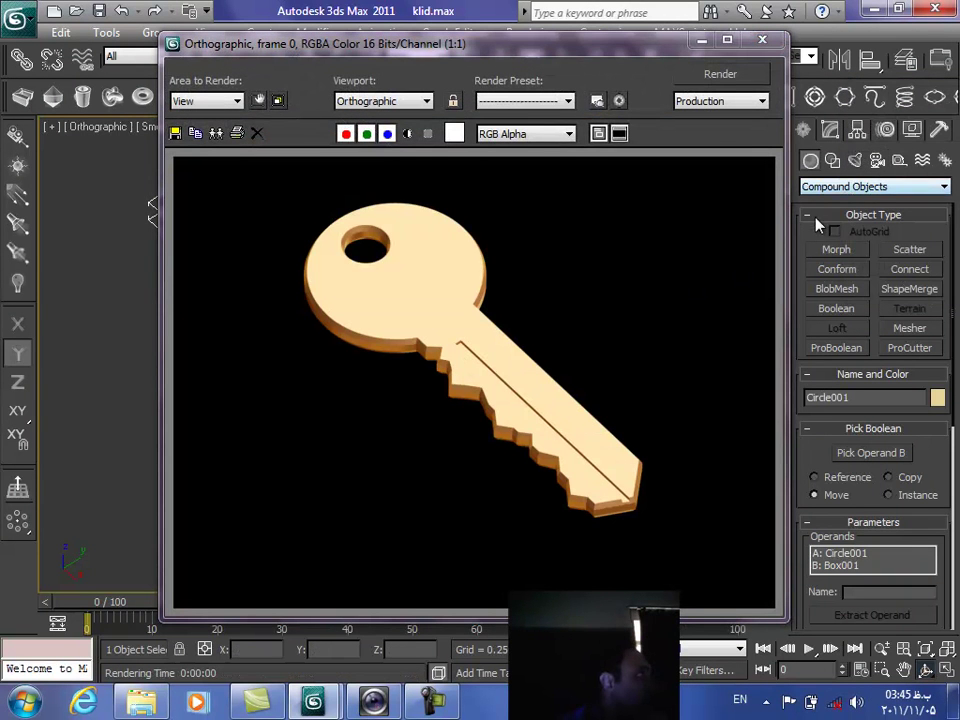
left_click(763, 41)
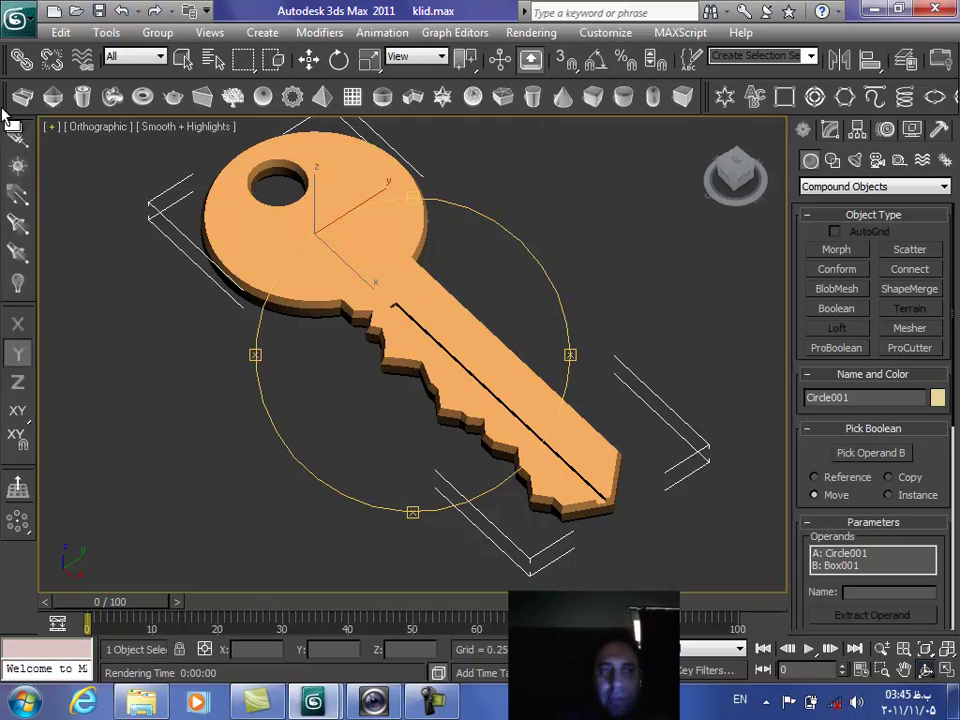
- Reset the scene without saving the changes to the key model
left_click(24, 20)
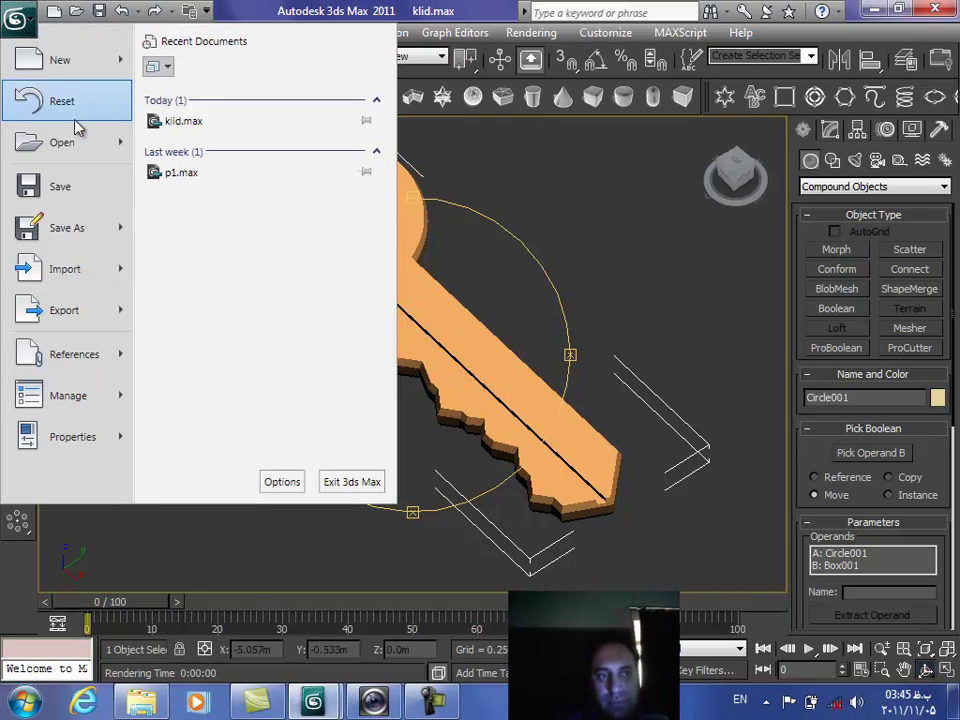
left_click(64, 103)
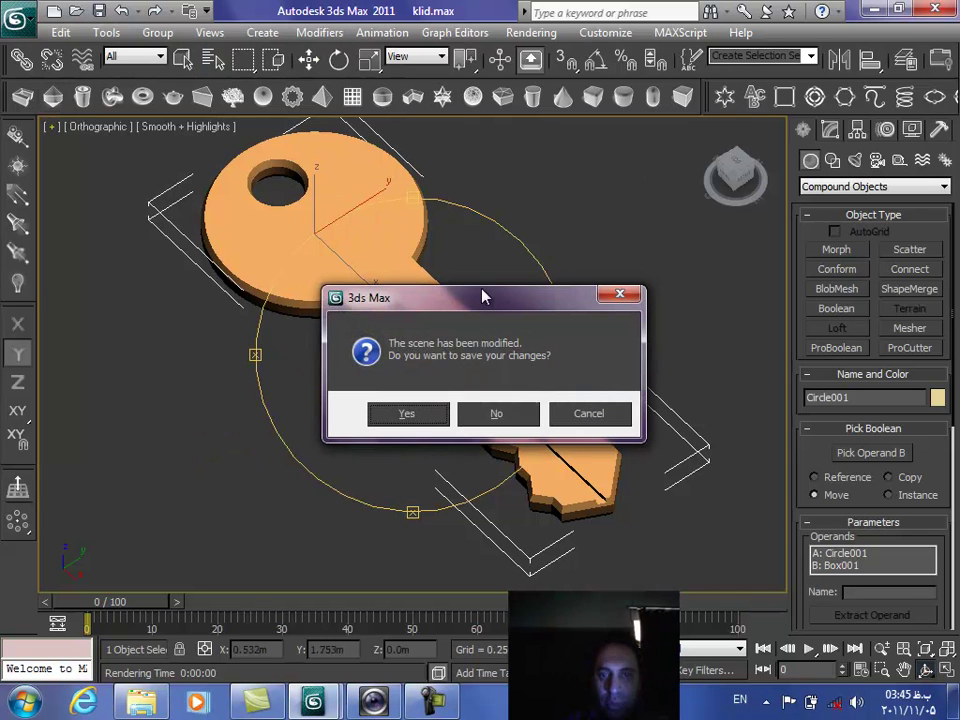
left_click(501, 414)
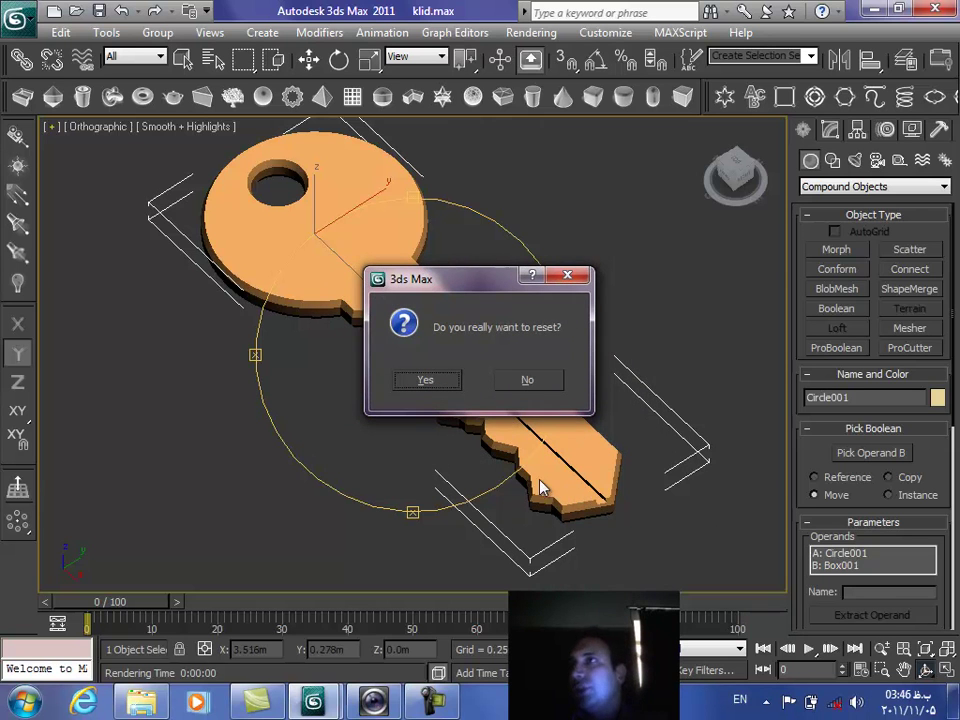
left_click(432, 384)
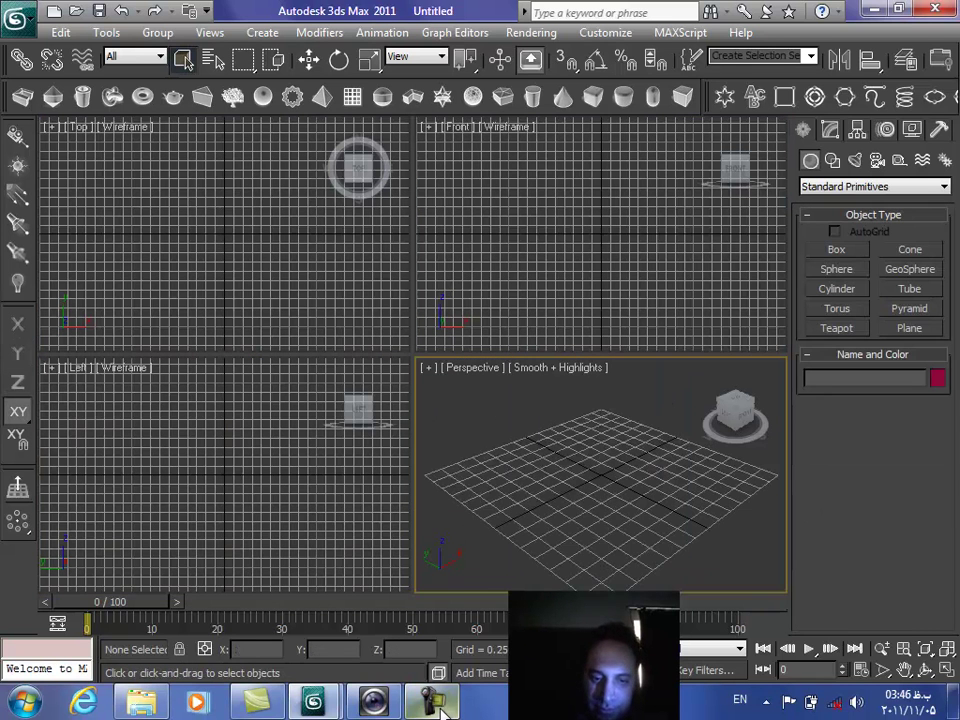